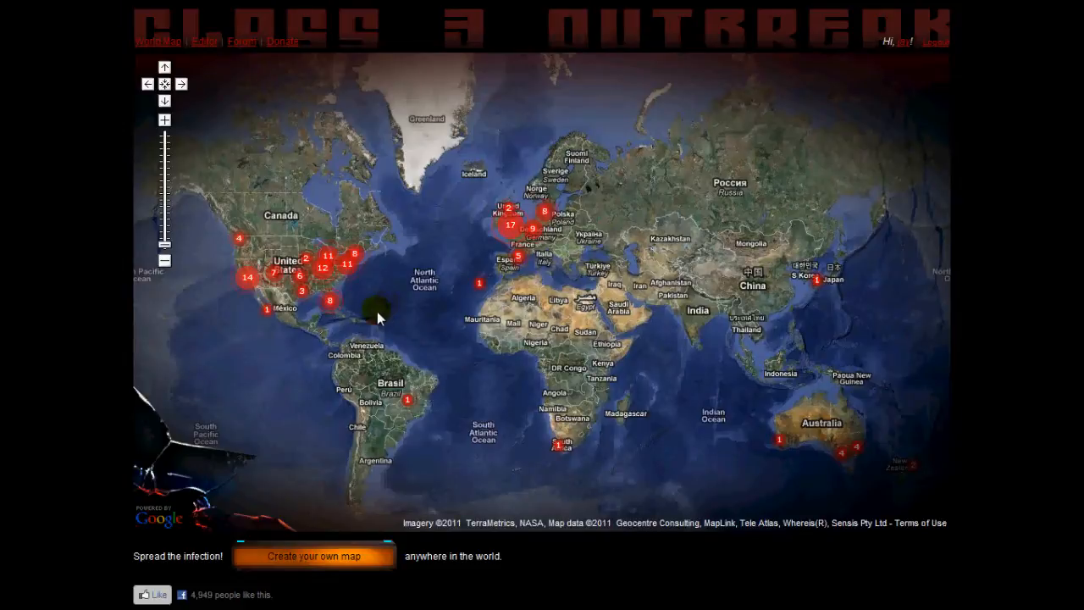
Browse the published outbreak maps on the world map, zooming into the cluster over the eastern United States.
mouse_move(365, 304)
mouse_down()
mouse_move(374, 301)
mouse_move(361, 290)
mouse_up()
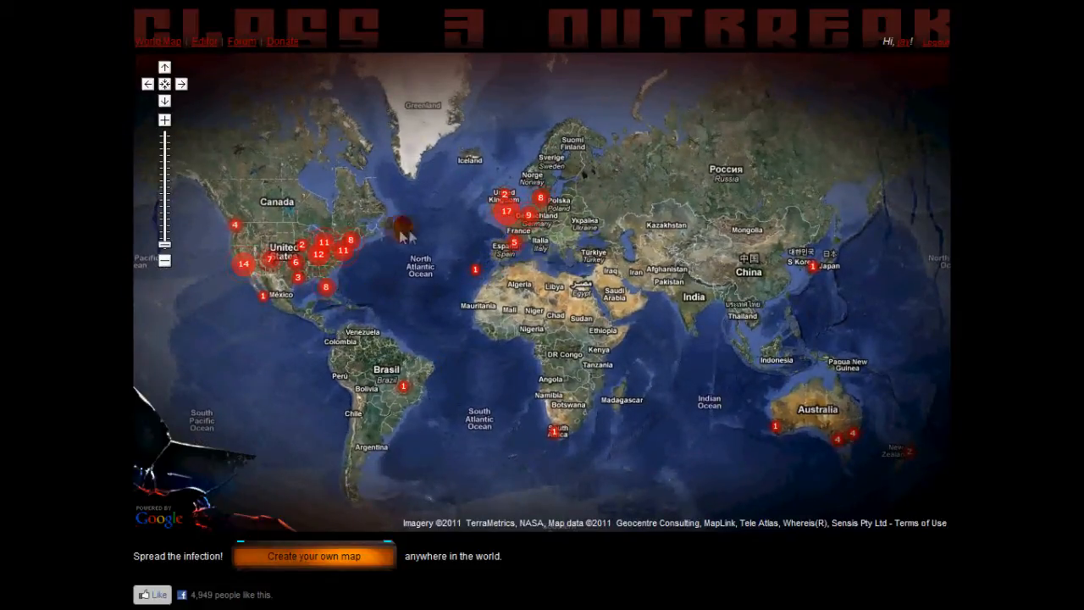
drag(370, 310, 407, 296)
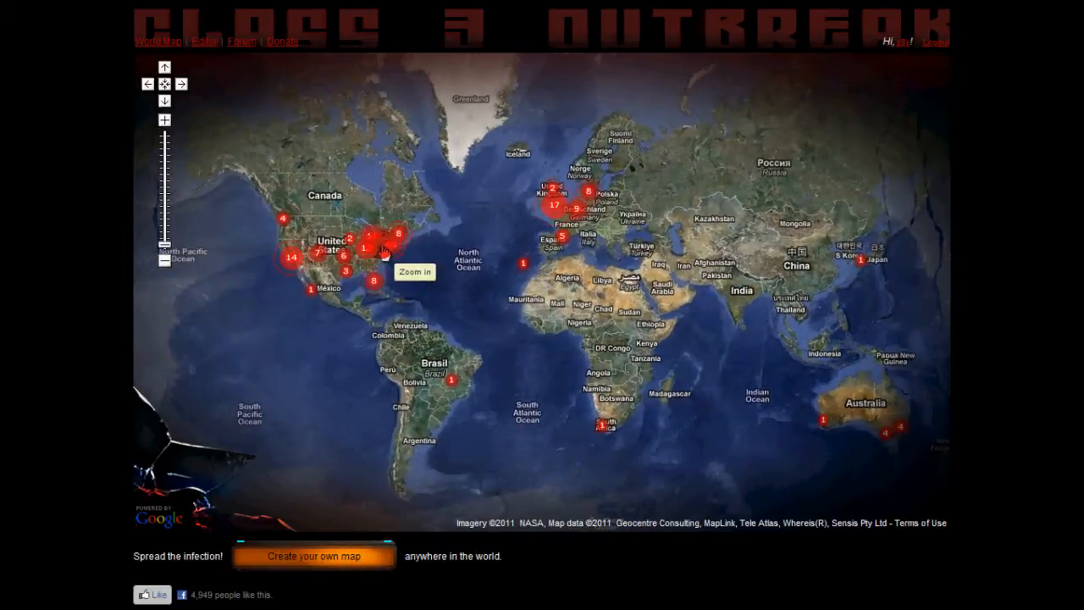
click(382, 249)
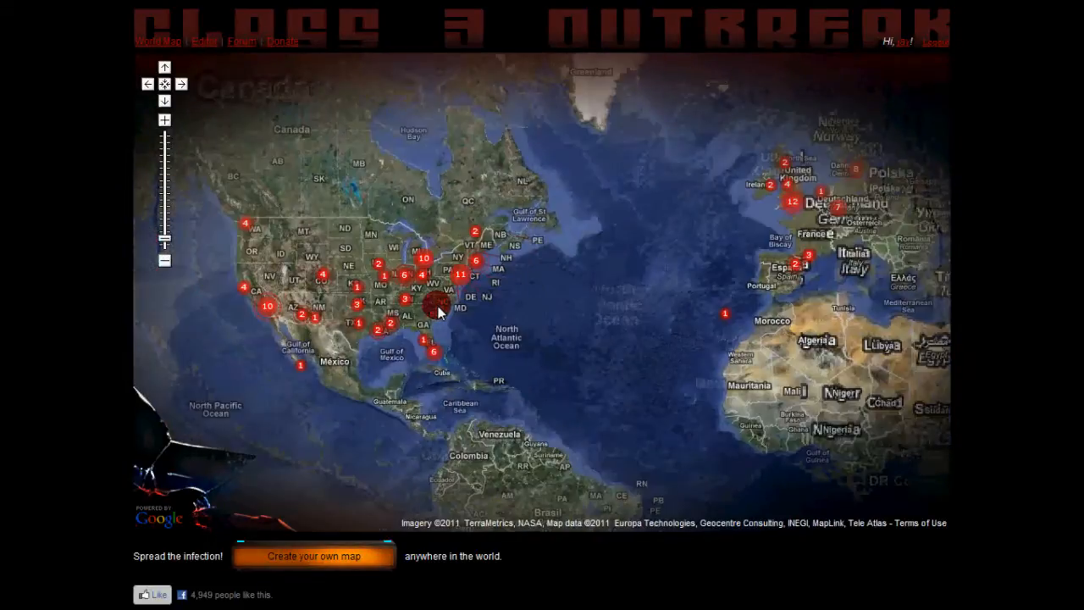
scroll(438, 305, down, 1)
drag(555, 347, 470, 310)
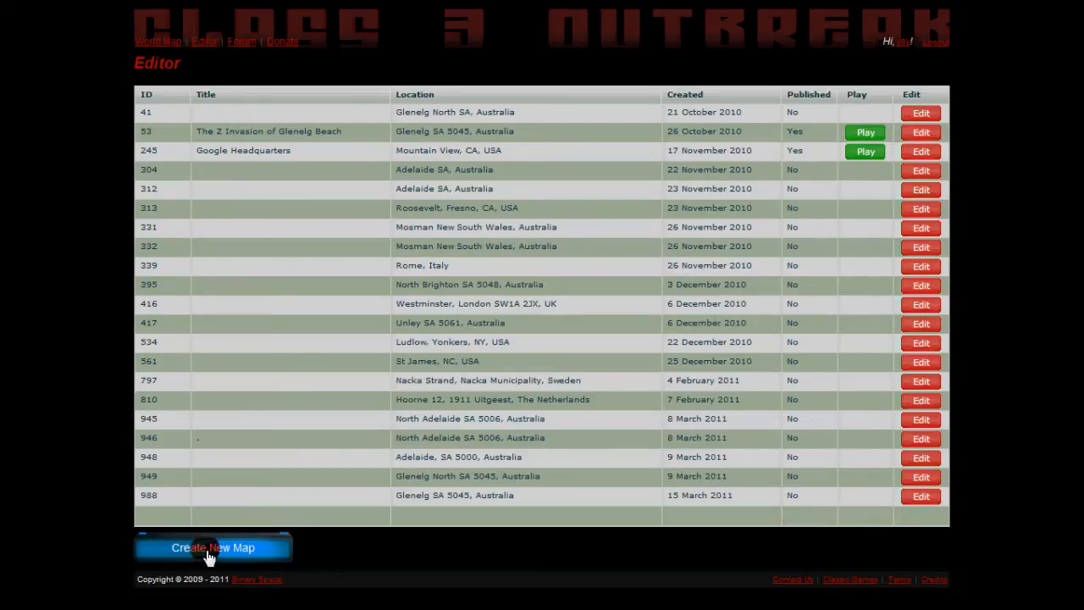
Start a new map in the editor and search for the location "glenelg, sa".
click(240, 554)
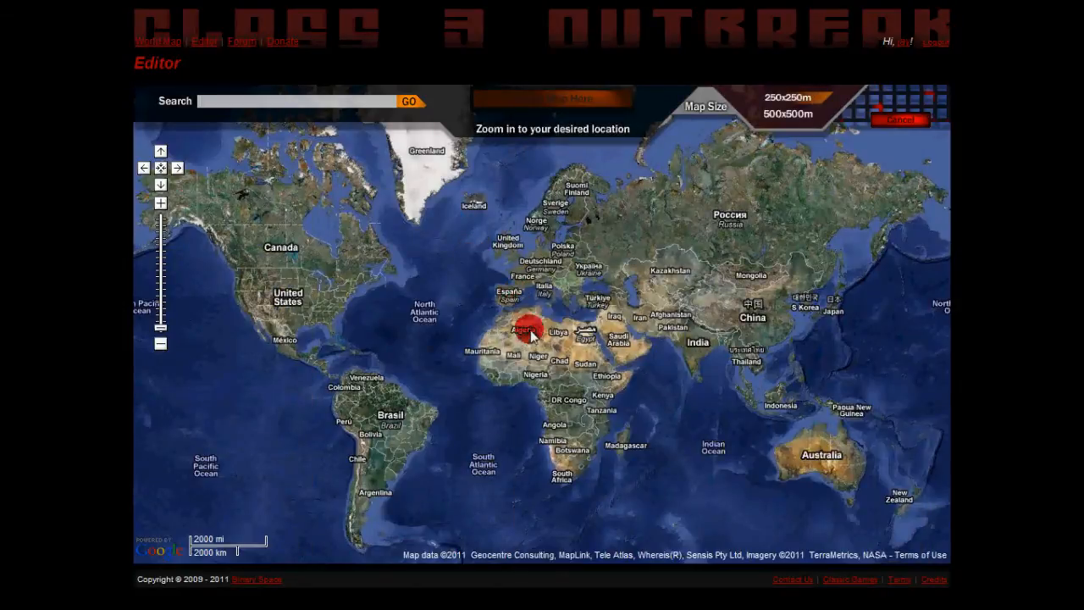
drag(542, 327, 330, 319)
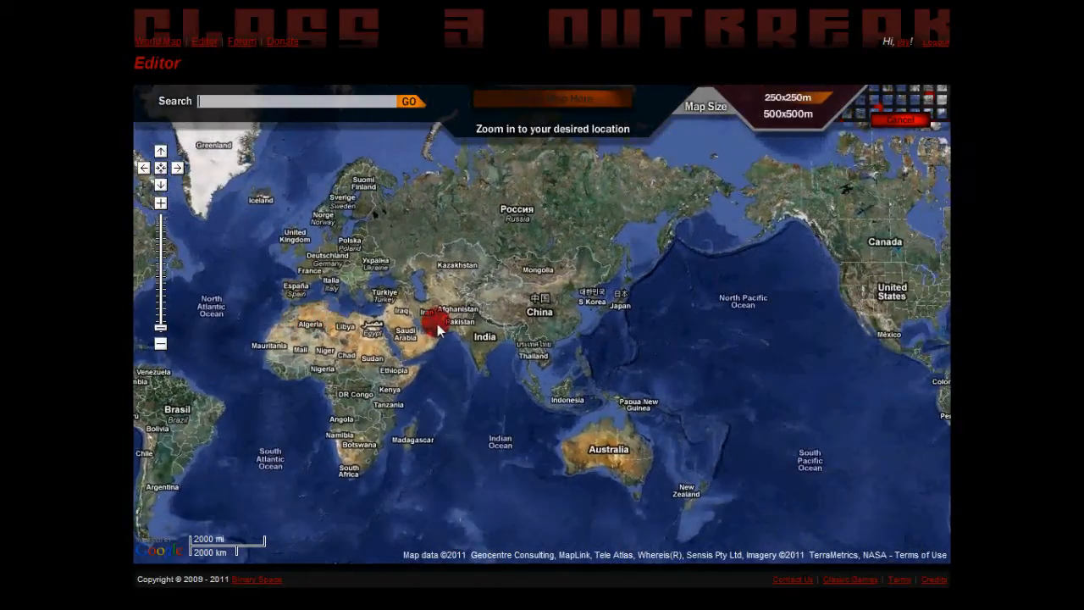
scroll(370, 347, up, 2)
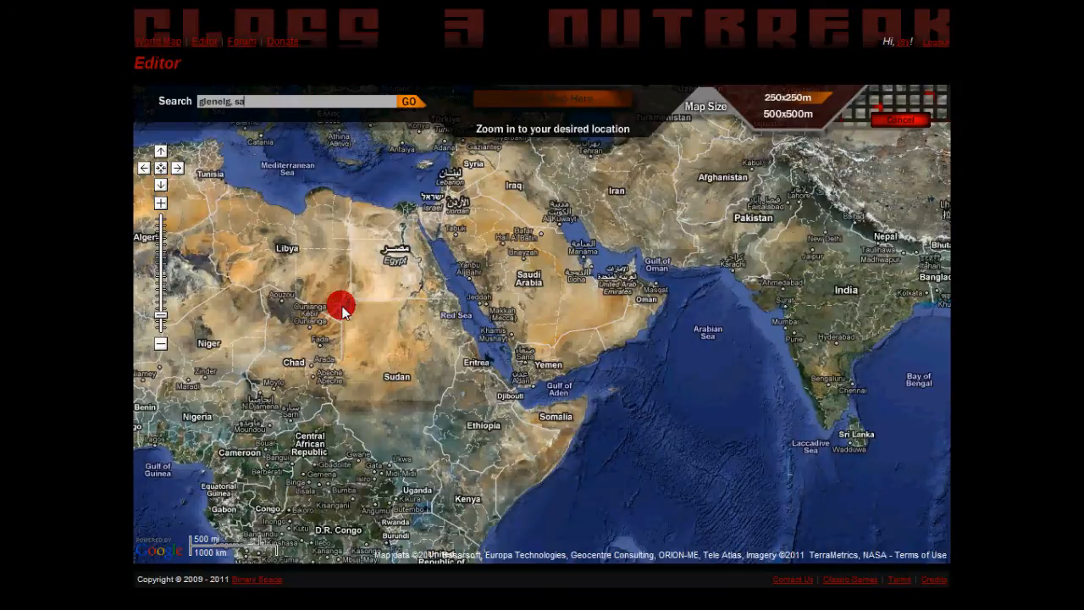
key(Return)
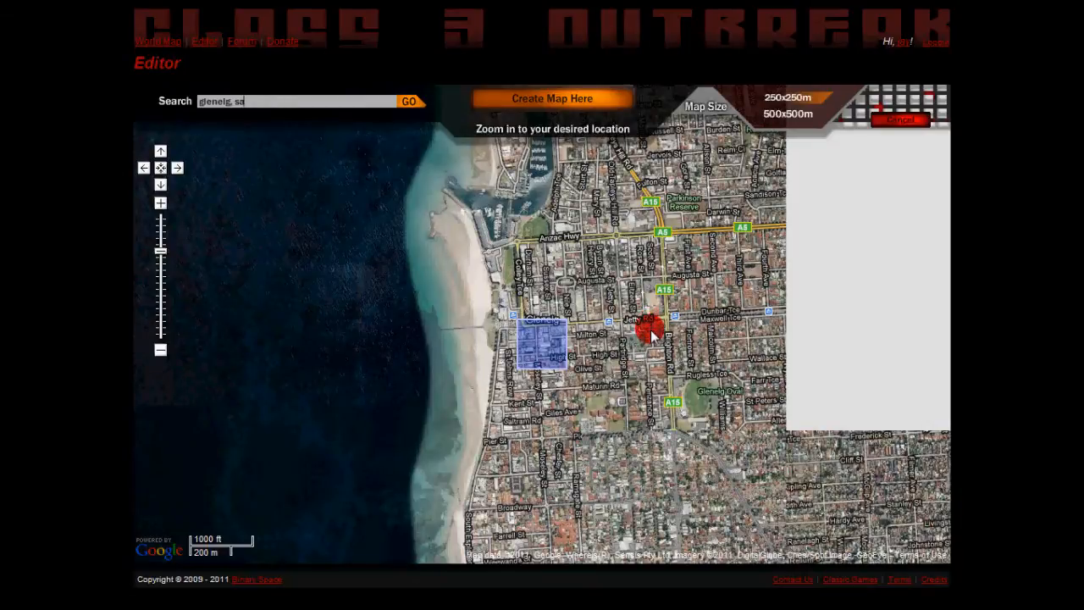
Zoom in and place the 250x250m map area over the Glenelg block between Torrens Square and Jetty Rd.
drag(641, 342, 544, 399)
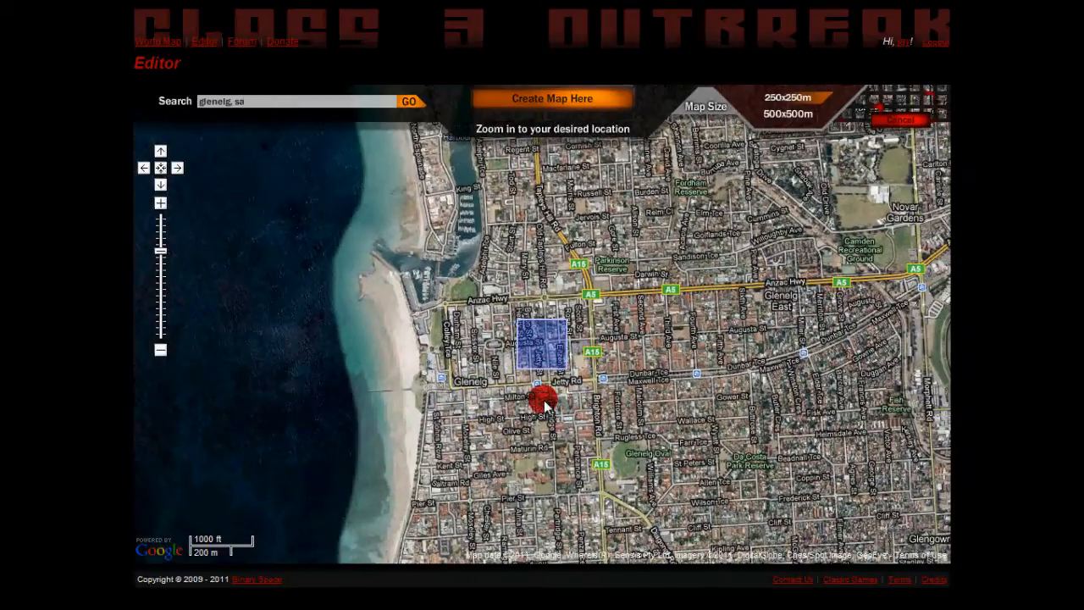
mouse_move(588, 367)
mouse_down()
mouse_move(576, 399)
mouse_move(590, 387)
mouse_up()
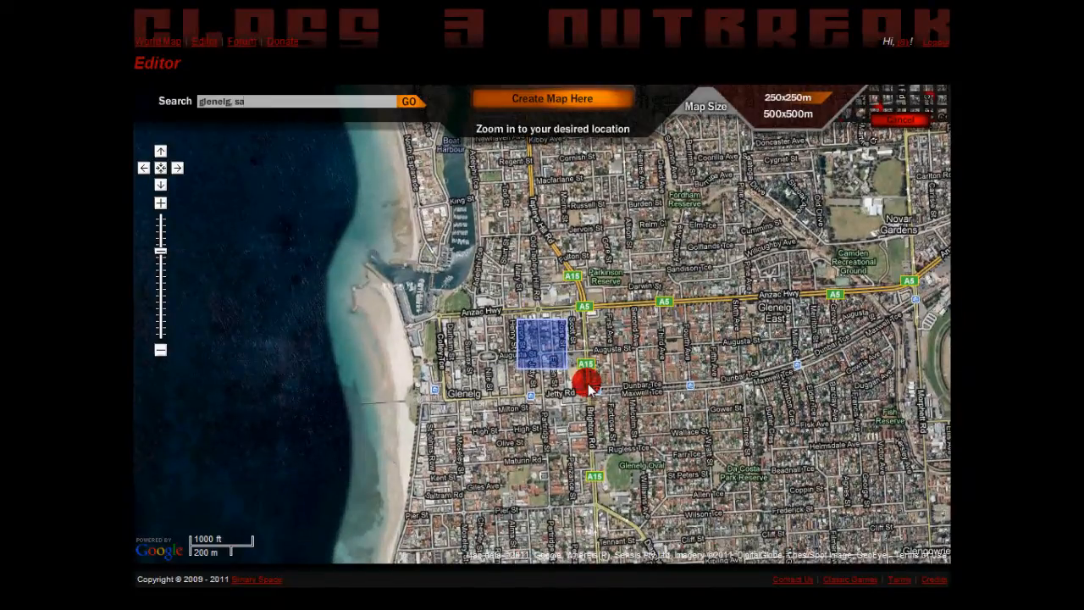
scroll(560, 356, up, 2)
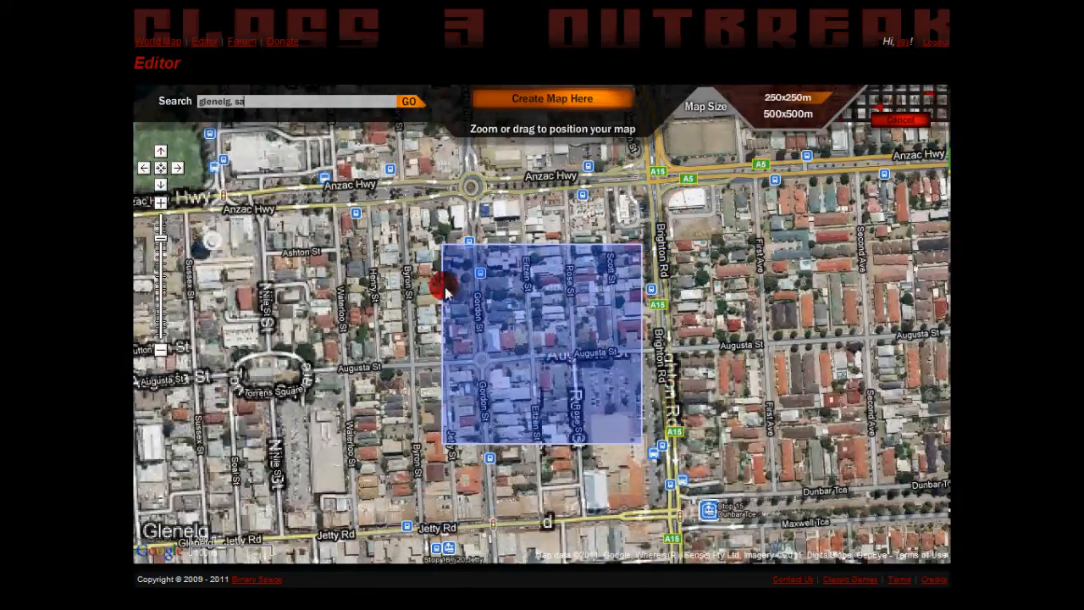
drag(514, 321, 496, 410)
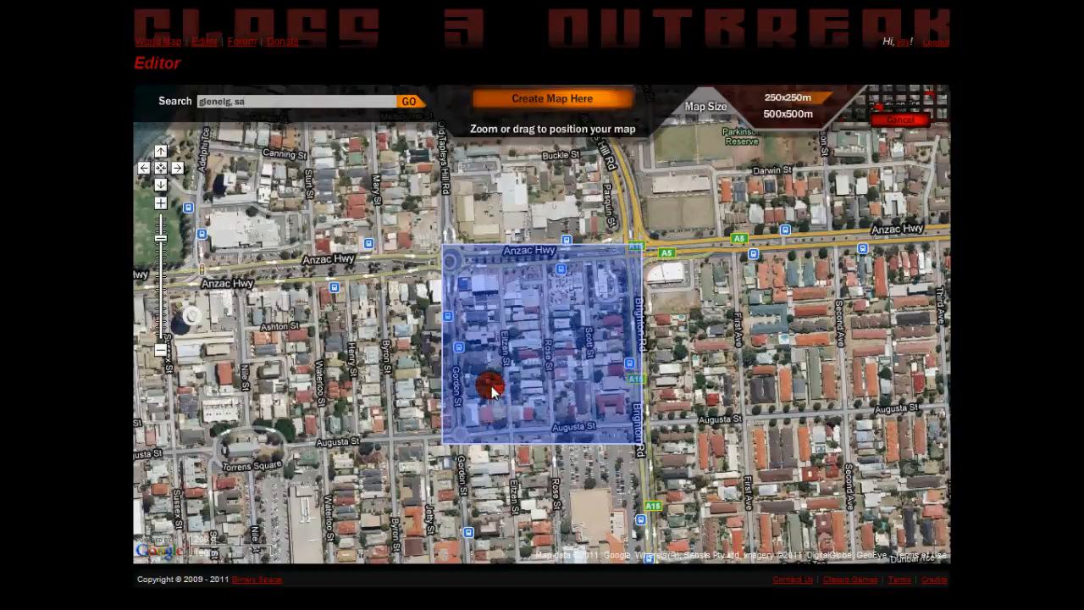
drag(498, 406, 731, 311)
drag(545, 432, 572, 357)
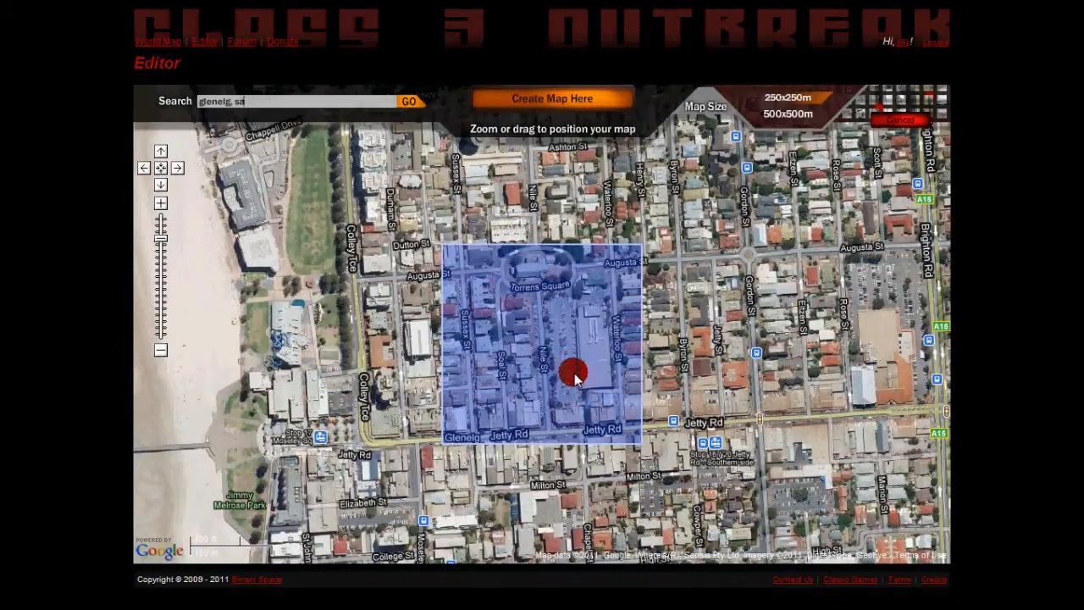
scroll(574, 377, up, 1)
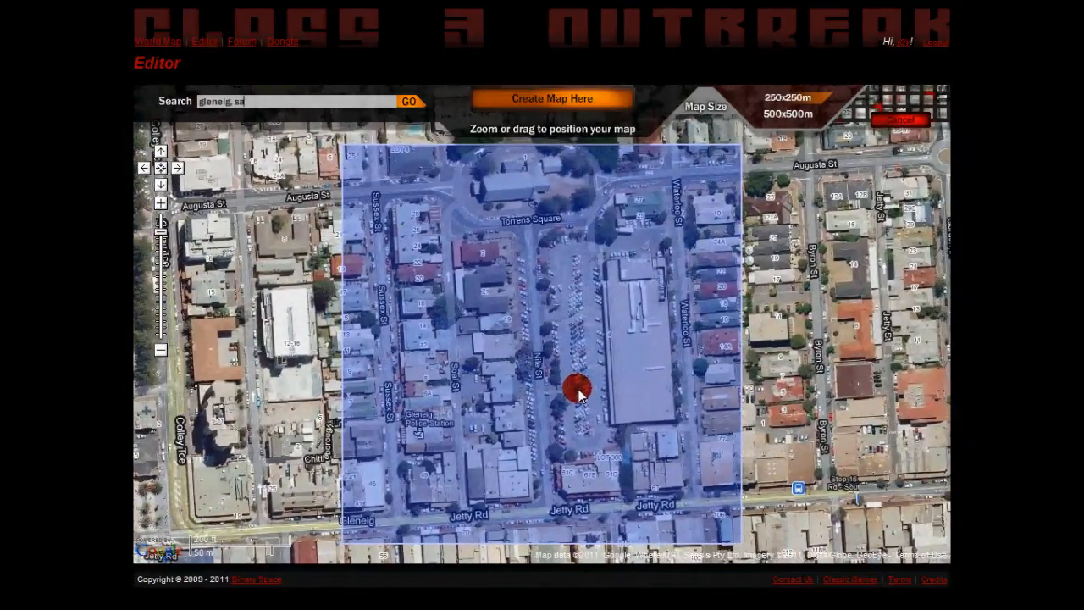
drag(577, 393, 586, 407)
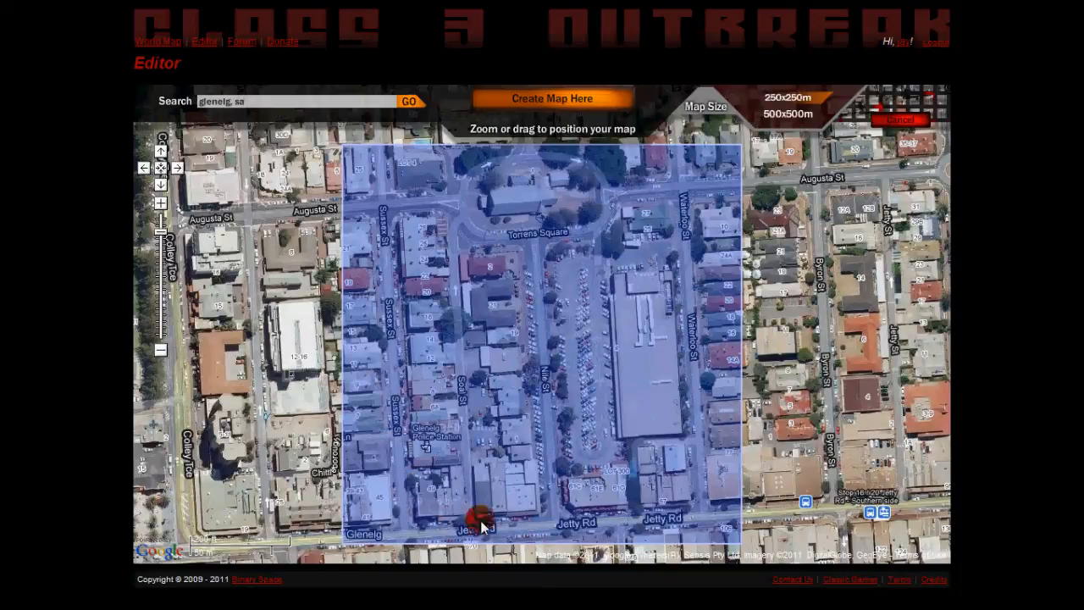
drag(670, 436, 666, 466)
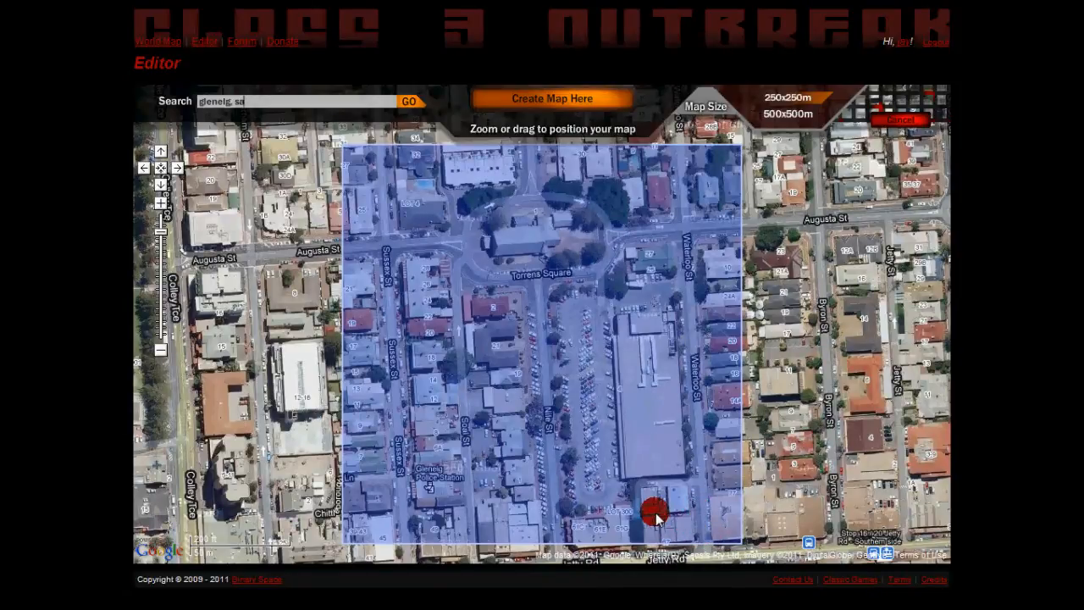
mouse_move(649, 483)
mouse_down()
mouse_move(641, 443)
mouse_move(629, 440)
mouse_up()
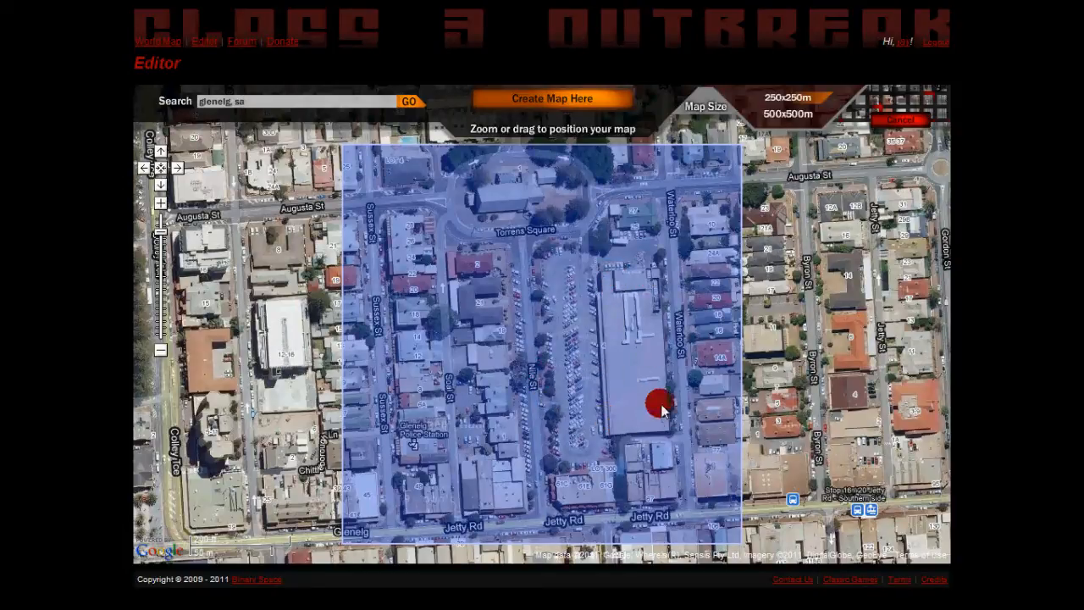
Survey other possible map locations around Glenelg, including Colley Tce, Chappell Drive and Anzac Hwy.
drag(616, 299, 595, 417)
drag(507, 294, 705, 334)
drag(510, 339, 661, 354)
drag(508, 286, 590, 397)
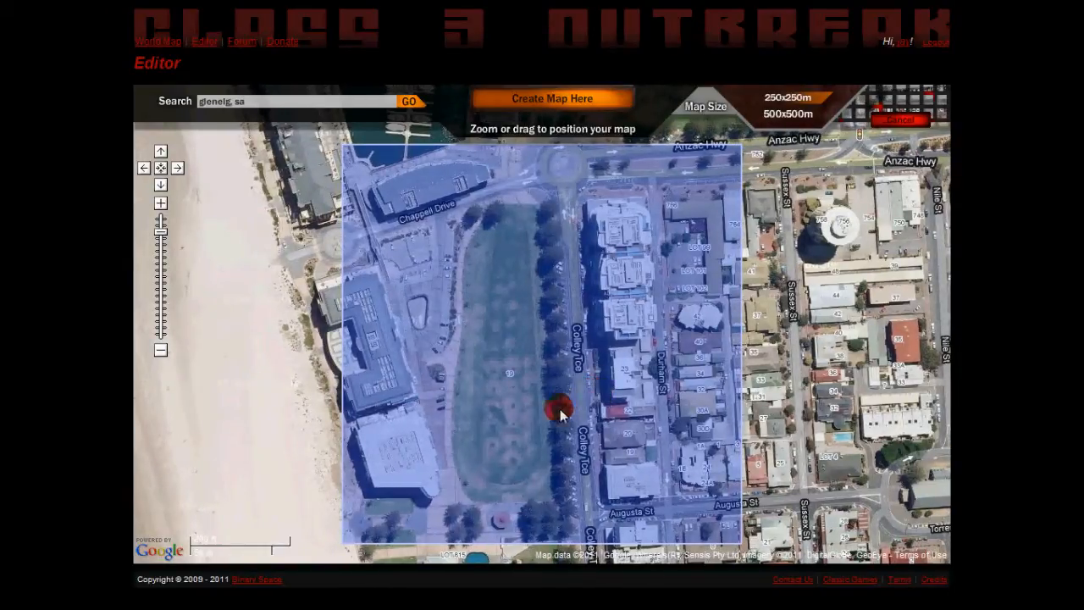
drag(644, 473, 514, 353)
drag(611, 465, 577, 392)
drag(641, 422, 610, 364)
drag(670, 510, 614, 385)
drag(662, 316, 583, 423)
drag(642, 344, 511, 446)
drag(553, 289, 542, 442)
drag(592, 364, 511, 365)
drag(610, 271, 554, 419)
drag(503, 312, 552, 441)
drag(616, 306, 415, 297)
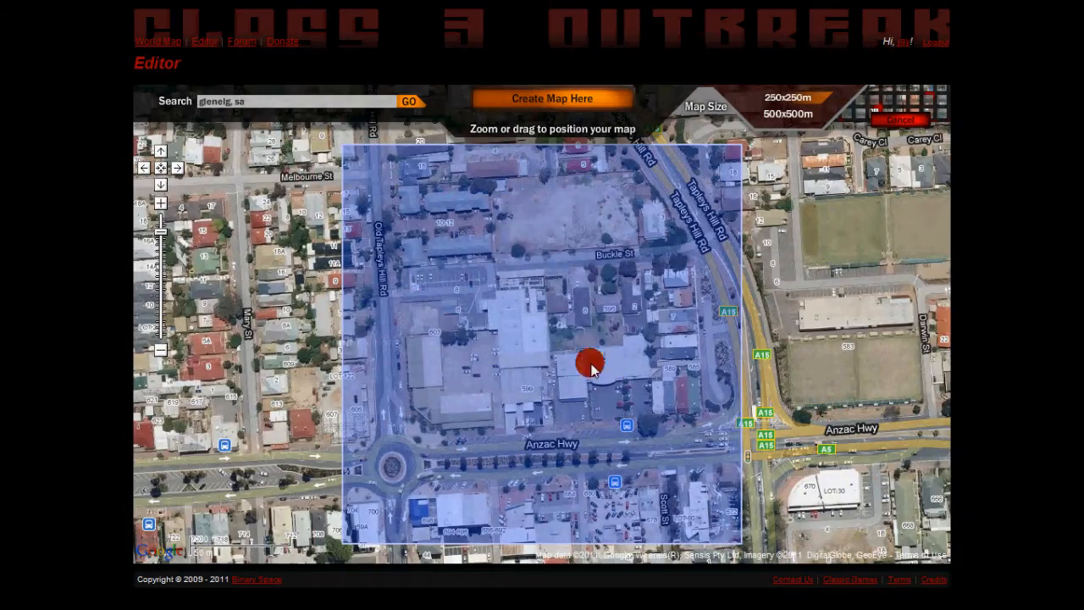
Return the map area to the Torrens Square and Jetty Rd block and create the 250x250m map there.
drag(576, 289, 593, 240)
drag(551, 411, 490, 225)
drag(474, 406, 611, 260)
drag(512, 339, 678, 352)
drag(441, 293, 644, 264)
drag(460, 373, 730, 410)
drag(508, 412, 370, 219)
drag(652, 400, 622, 286)
drag(650, 179, 671, 193)
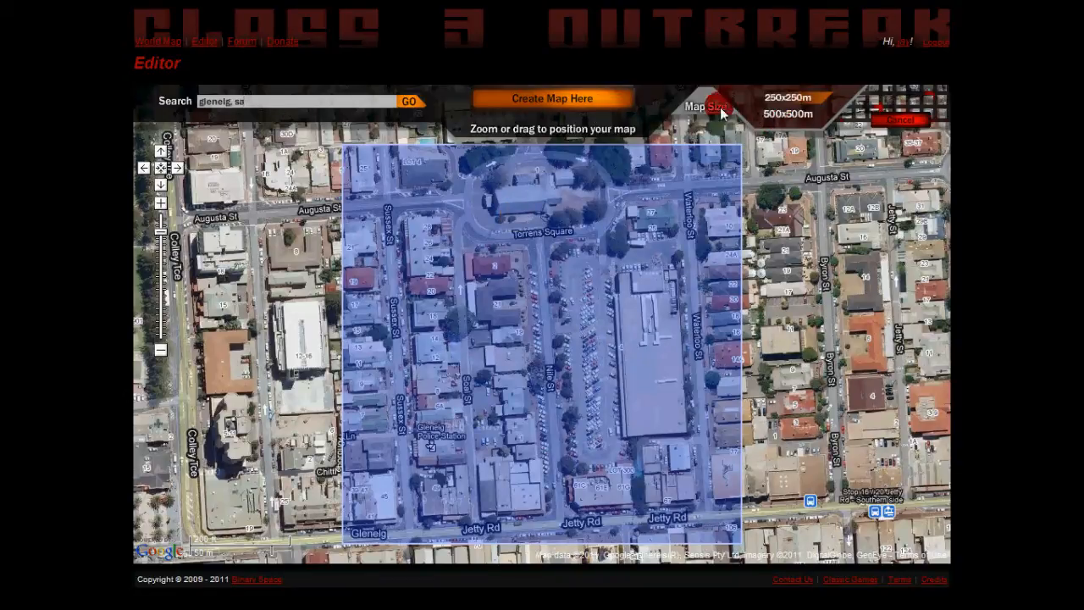
click(528, 100)
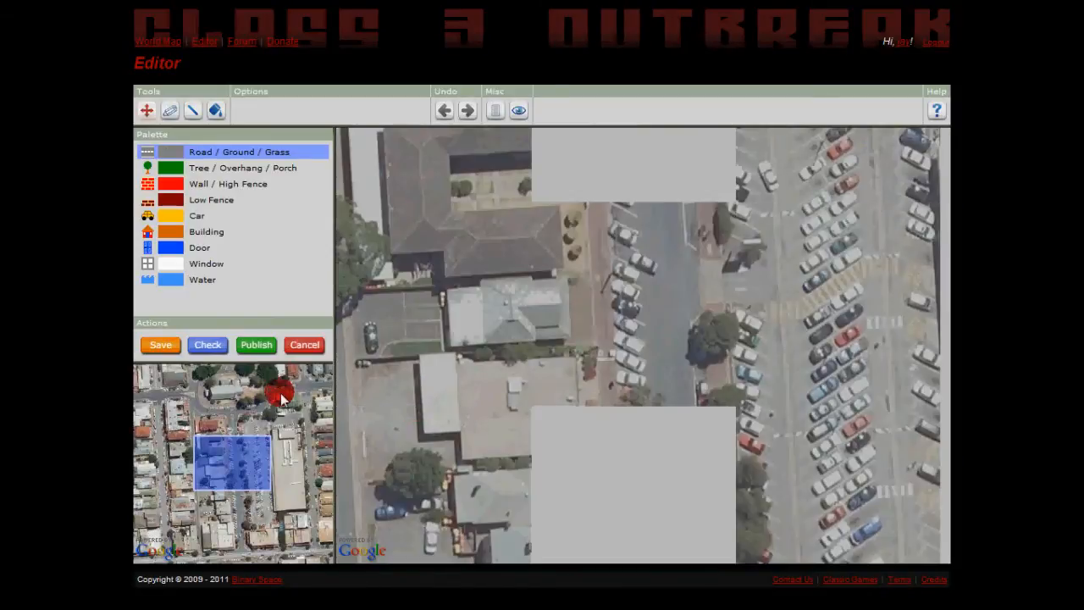
Go to the map's north-west corner and cycle the overlay visibility through opaque and hidden back to semi-transparent.
click(146, 378)
drag(697, 417, 603, 307)
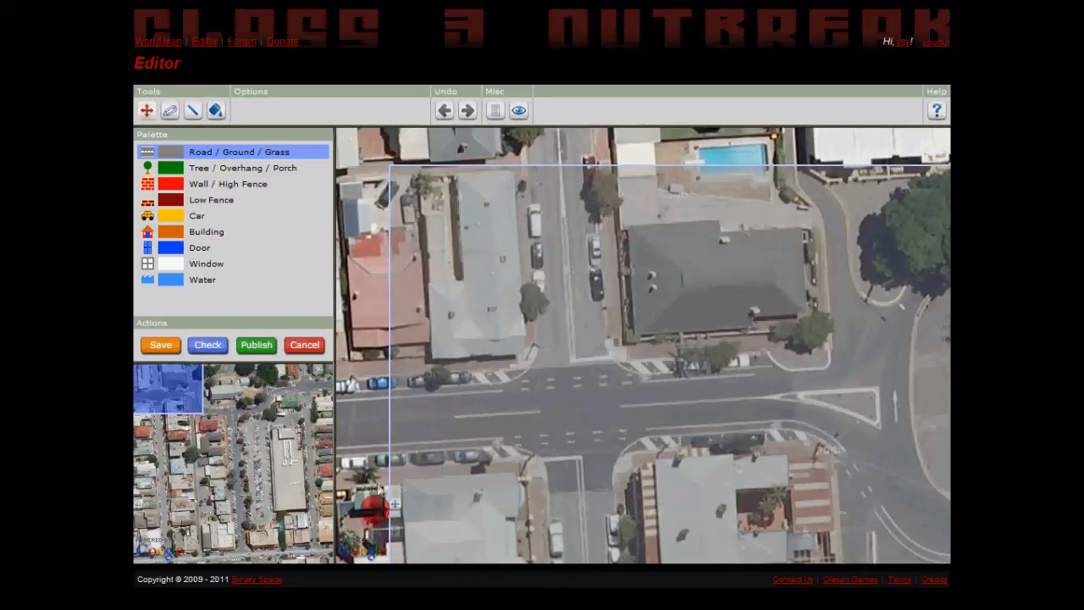
click(390, 165)
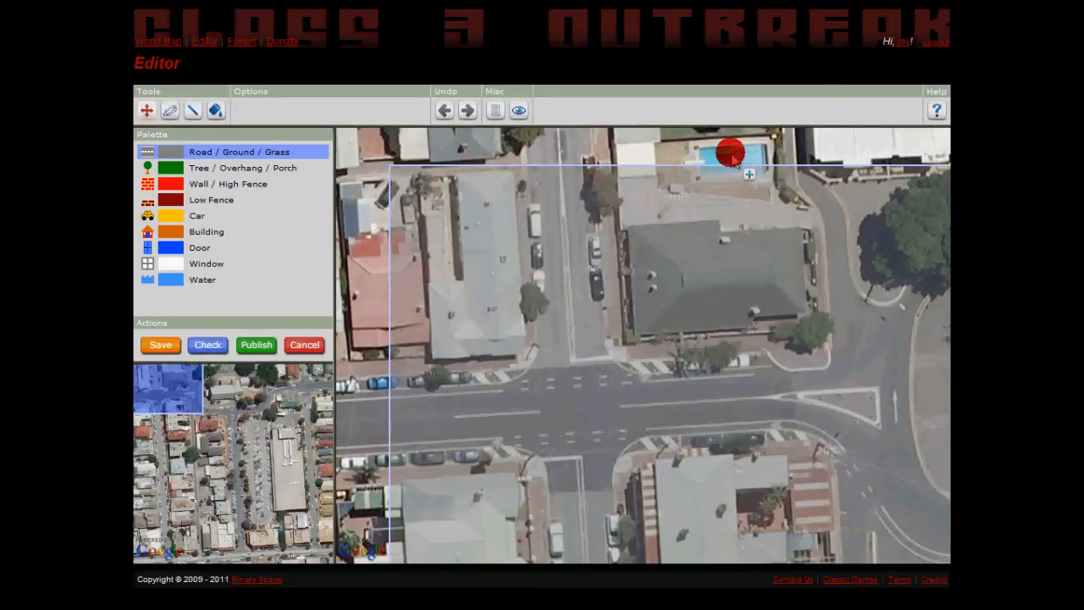
click(519, 110)
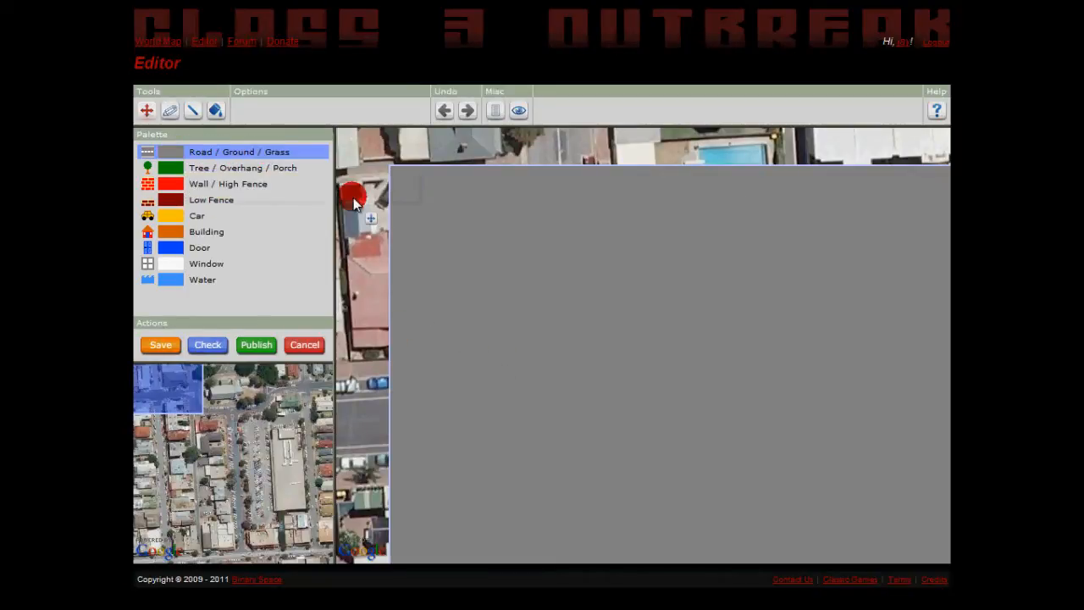
click(520, 124)
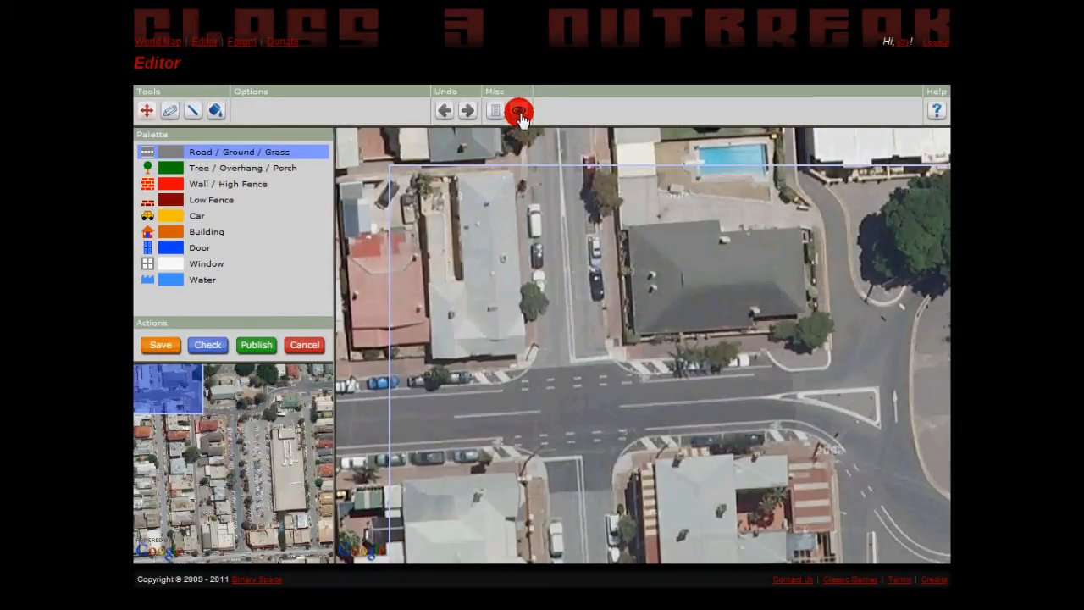
click(521, 122)
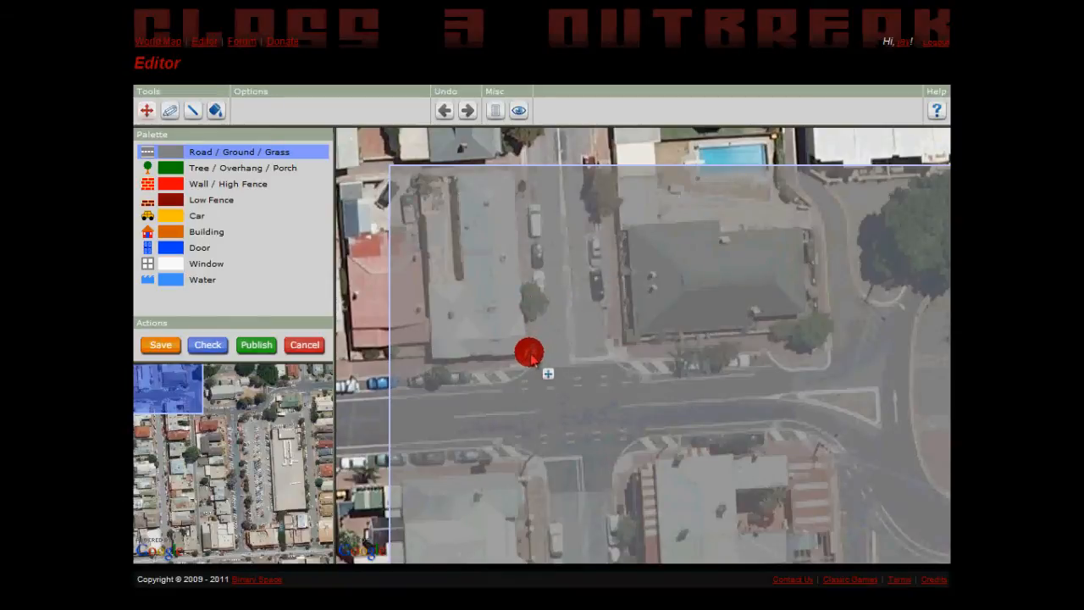
Outline the dark-roofed building north of the intersection with Wall / High Fence lines using the line tool.
drag(563, 389, 525, 359)
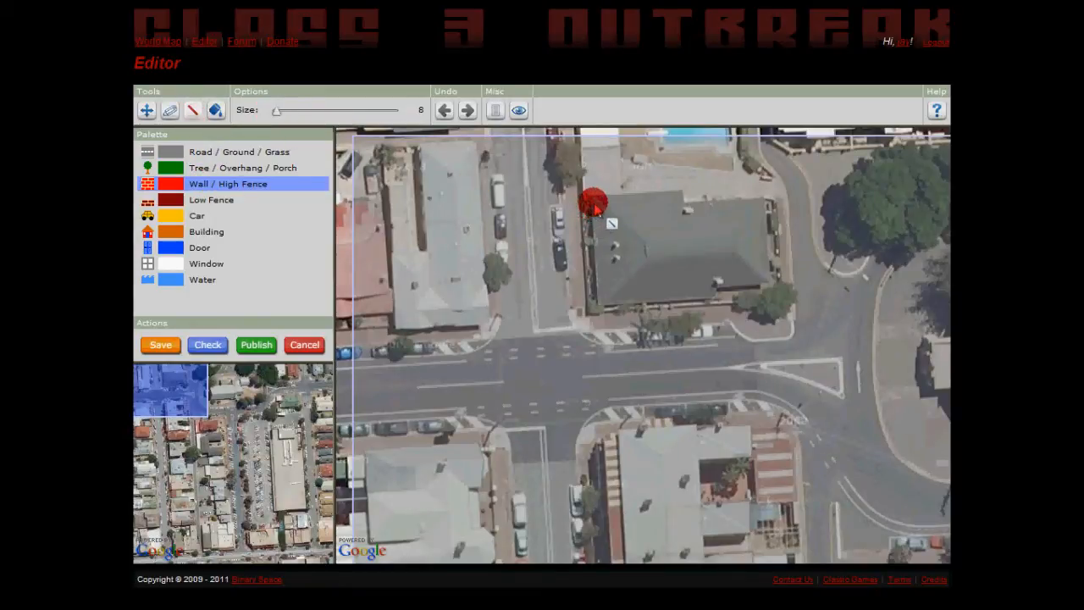
mouse_move(594, 201)
mouse_down()
mouse_move(600, 302)
mouse_move(771, 288)
mouse_move(767, 205)
mouse_up()
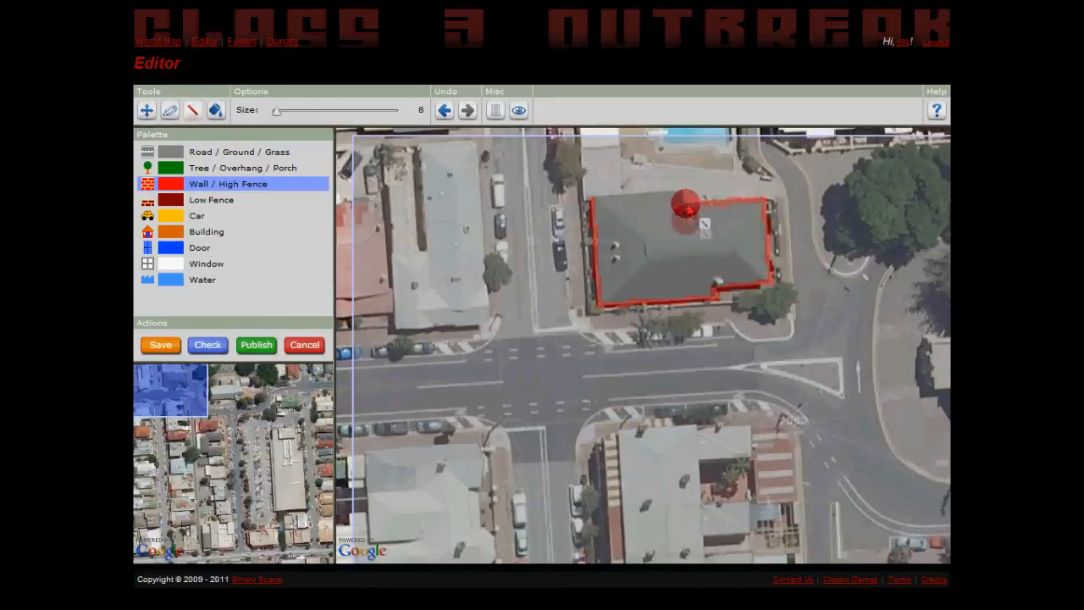
shift+click(690, 201)
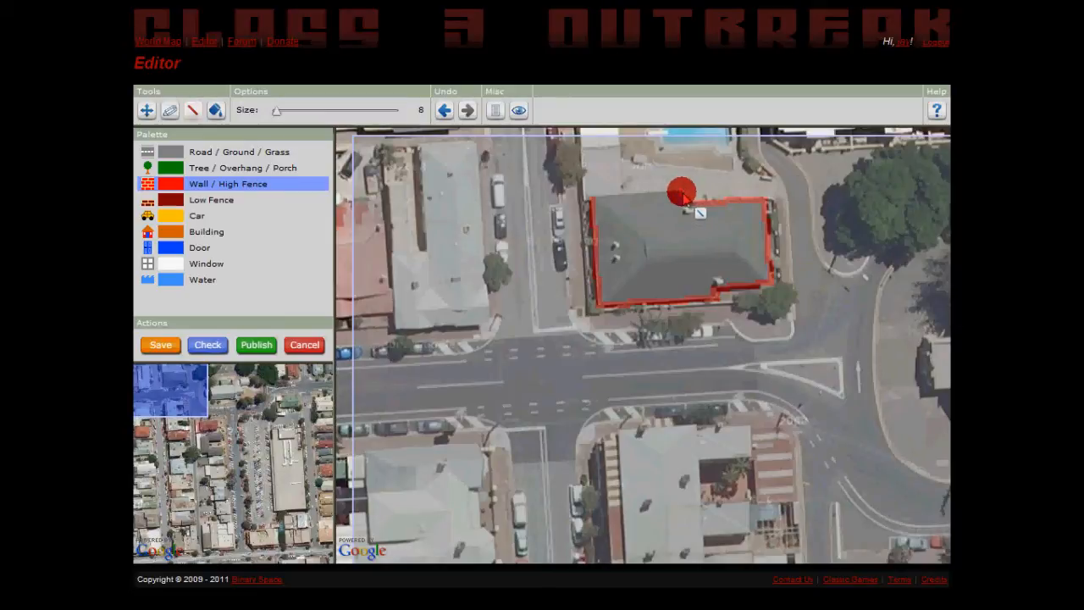
shift+click(600, 198)
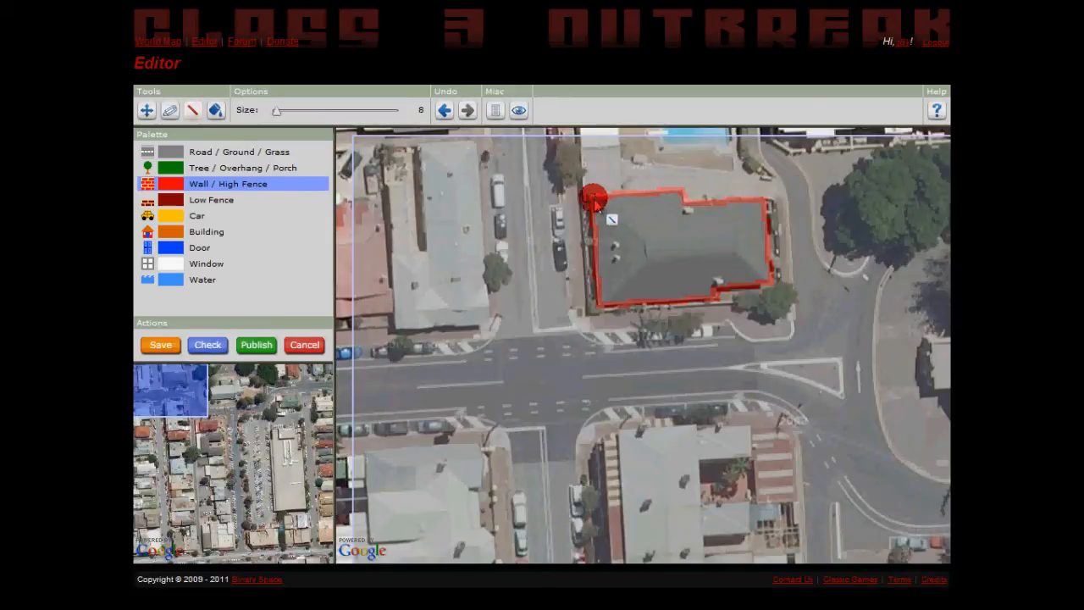
Fill the inside of the outlined walls with the Building type.
click(173, 231)
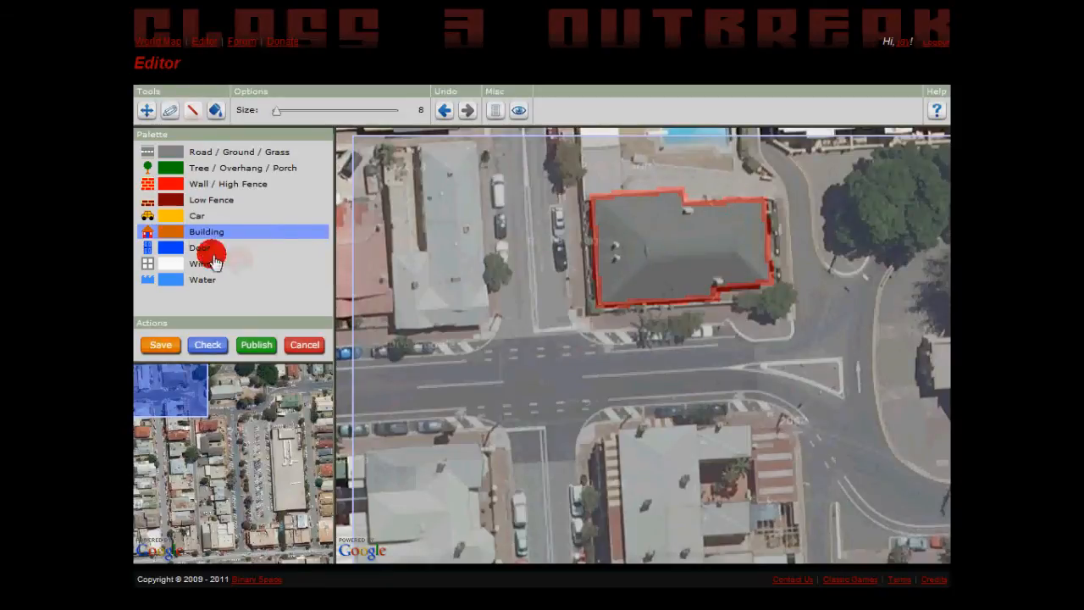
click(178, 231)
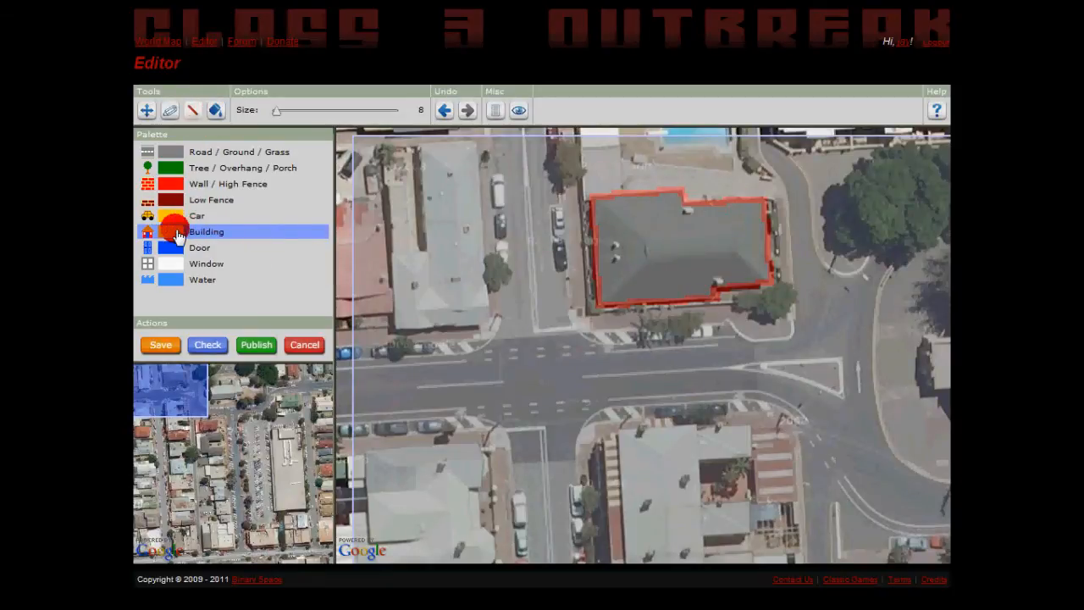
click(218, 112)
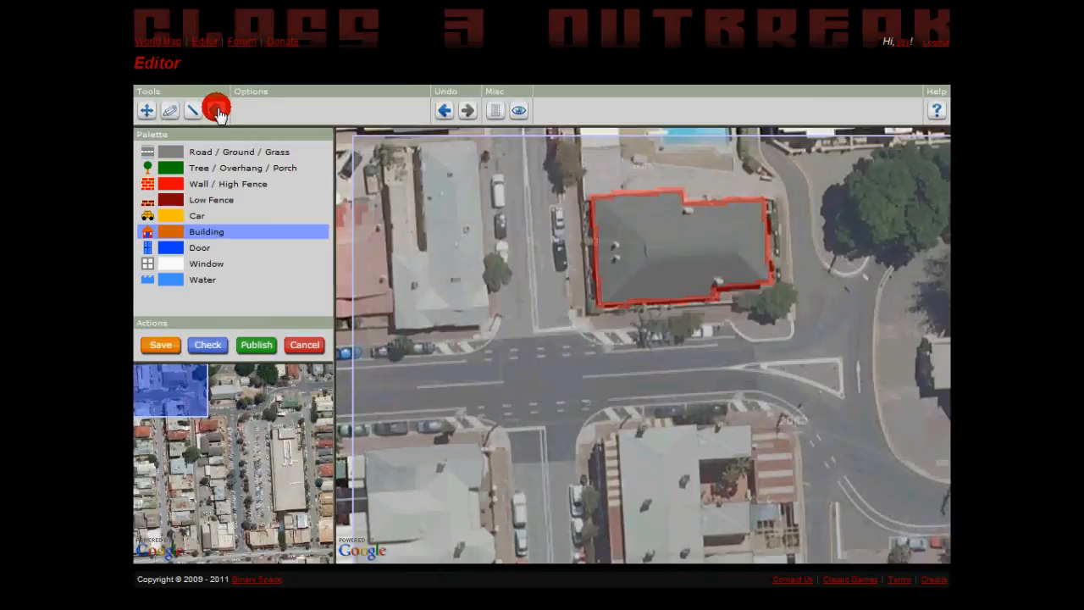
click(654, 237)
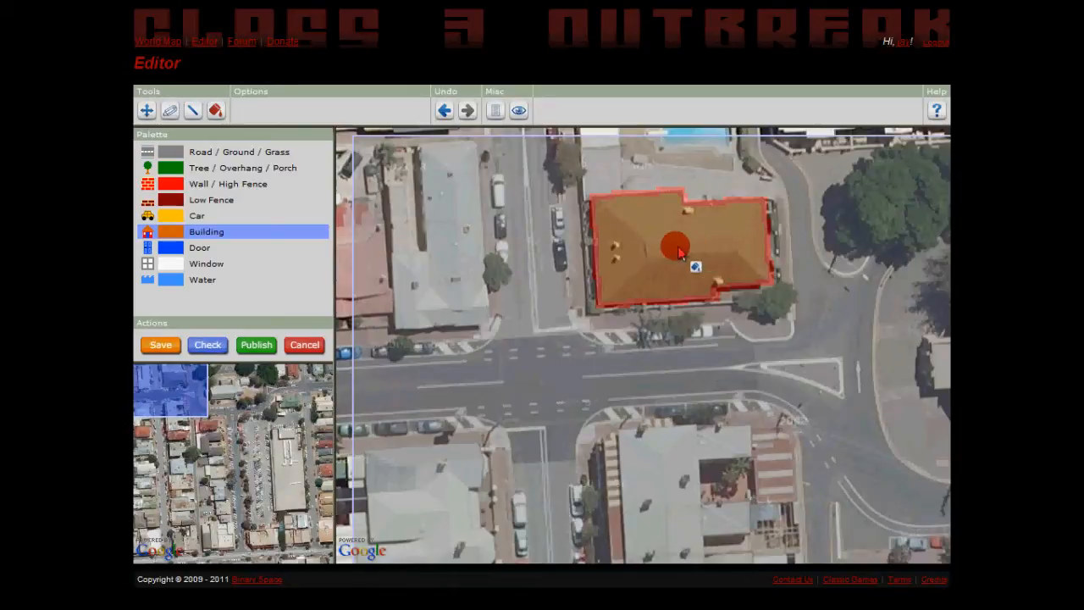
Add Door sections to the east and west walls of the filled building with the line tool at size 20.
click(166, 246)
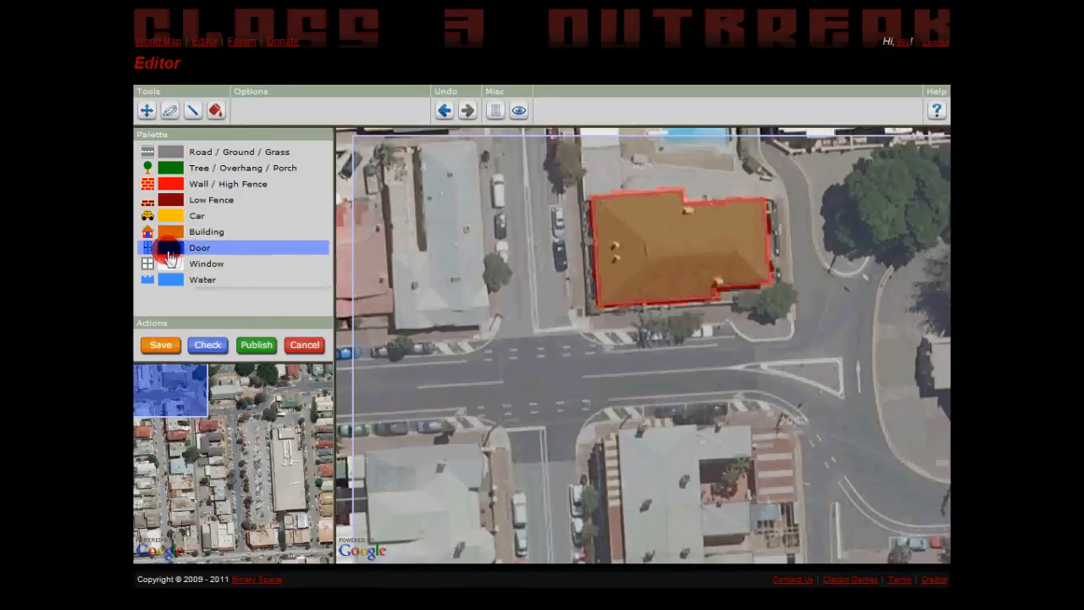
click(194, 117)
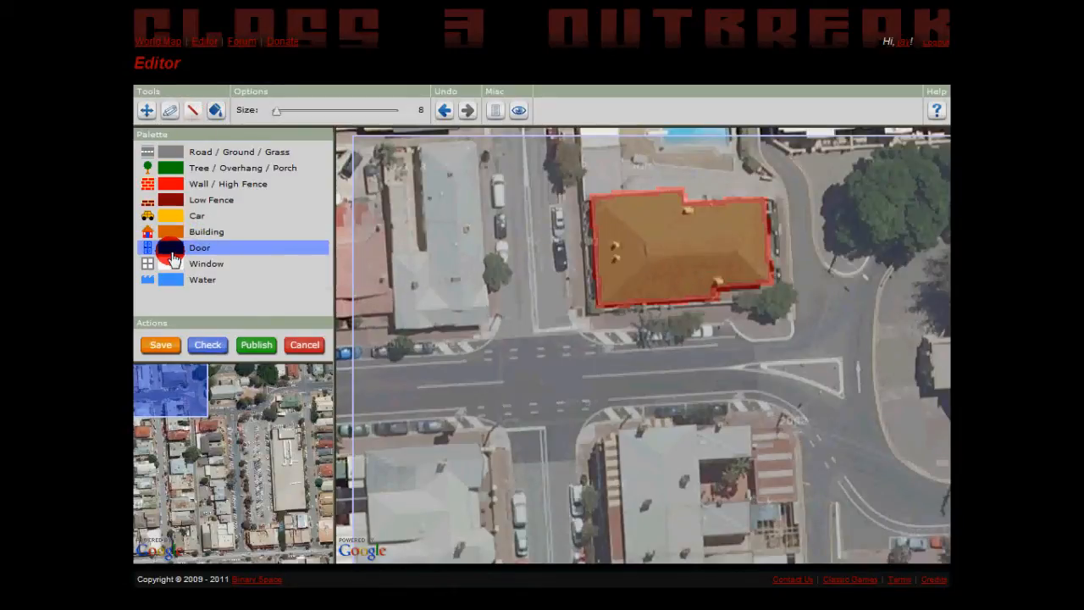
click(216, 105)
click(224, 110)
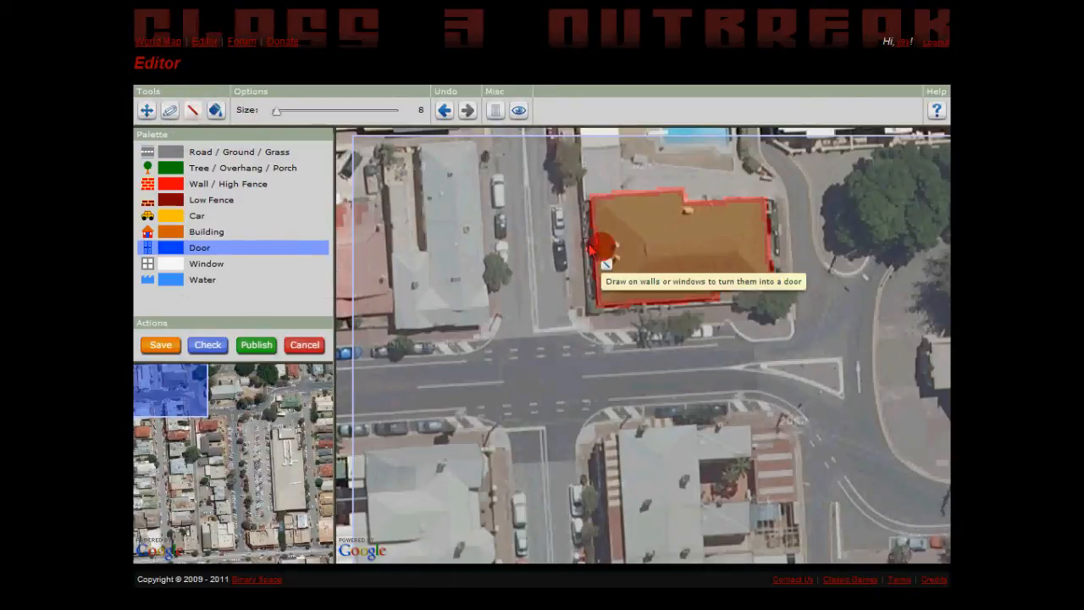
click(291, 108)
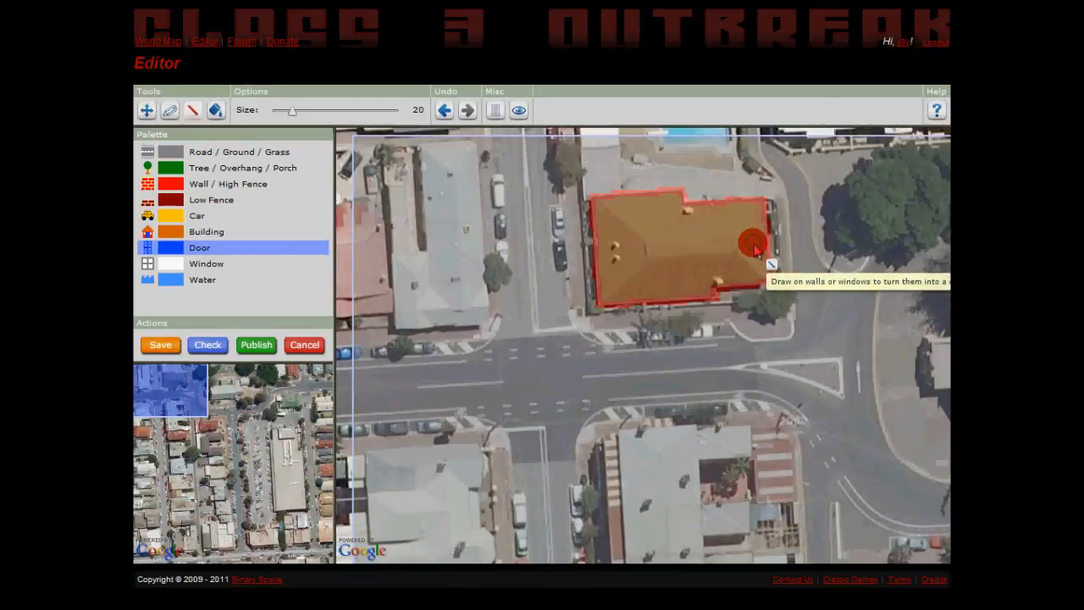
mouse_move(755, 247)
mouse_down()
mouse_move(751, 235)
mouse_move(805, 225)
mouse_move(821, 252)
mouse_move(820, 217)
mouse_up()
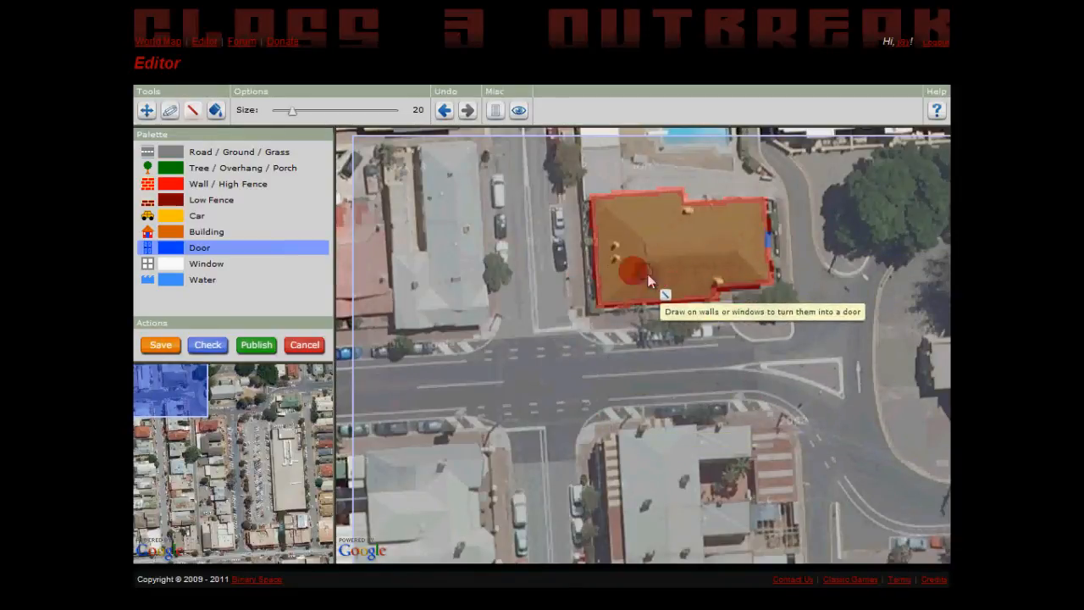
drag(584, 293, 629, 288)
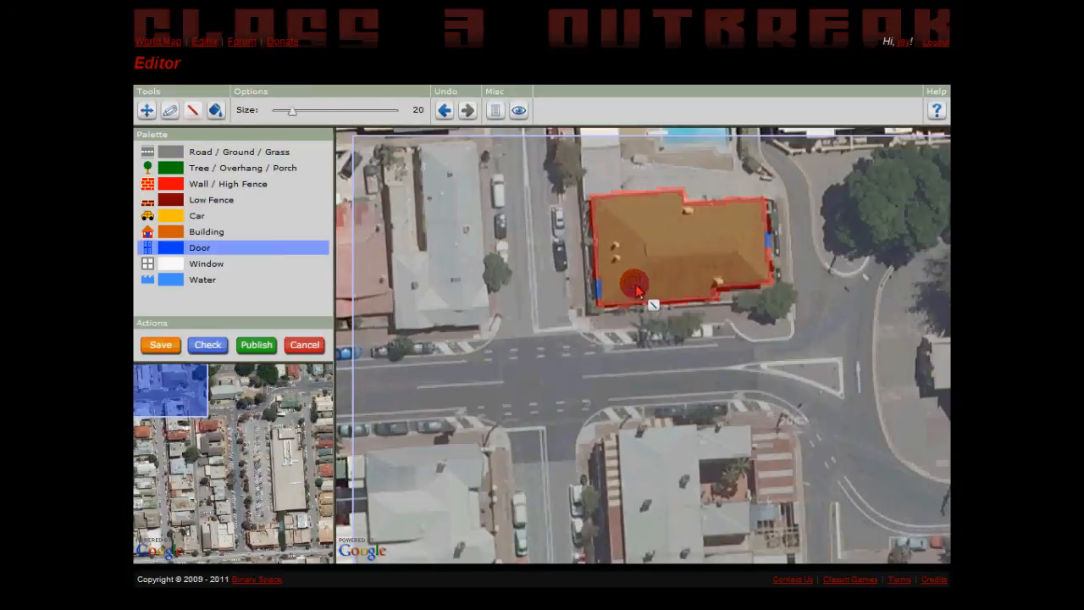
Add Window sections along the west and south walls of the filled building with size 20 lines.
click(172, 266)
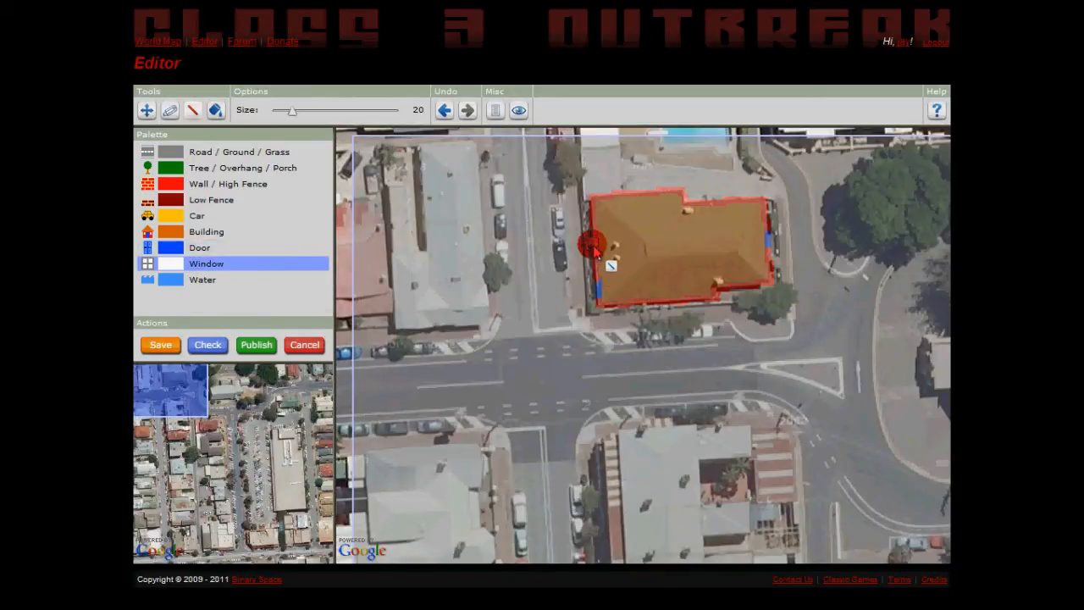
drag(584, 221, 641, 218)
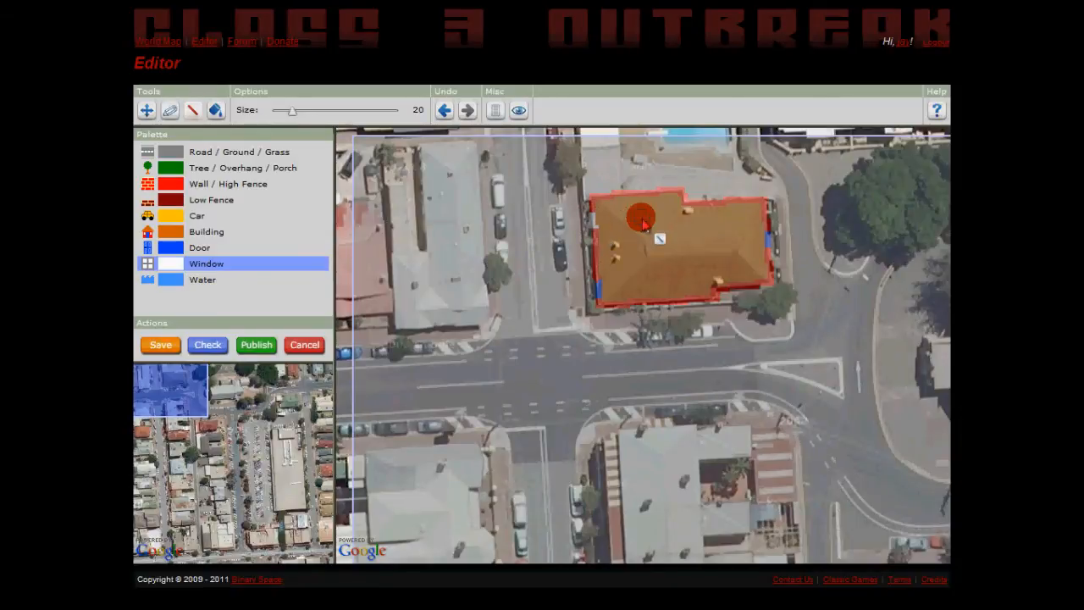
drag(587, 255, 625, 254)
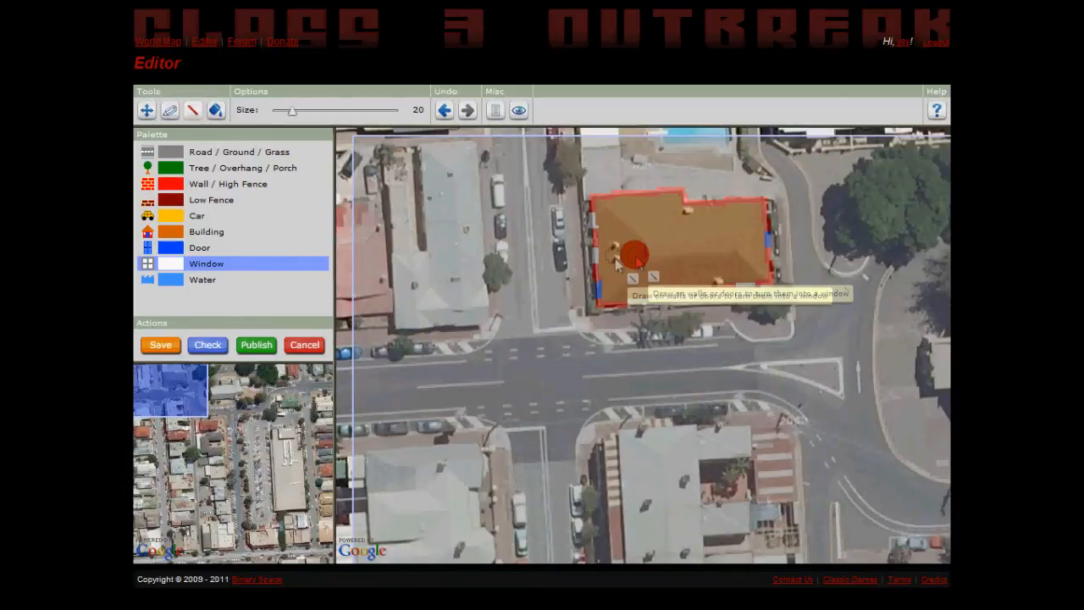
Paint Tree / Overhang / Porch freehand at size 24 over the trees south of the building and the one across the side street.
click(169, 167)
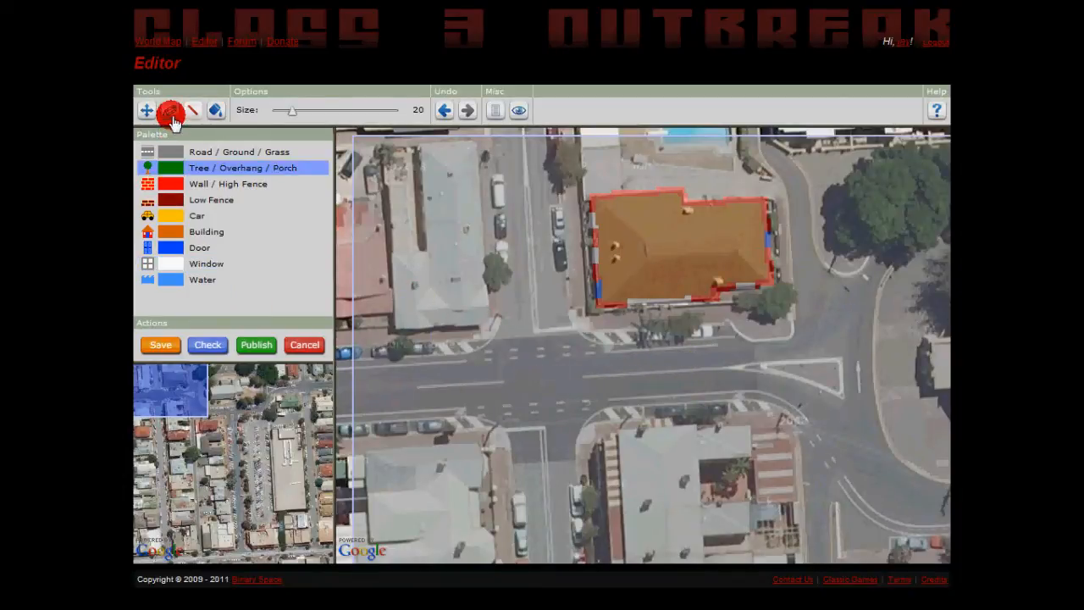
click(279, 117)
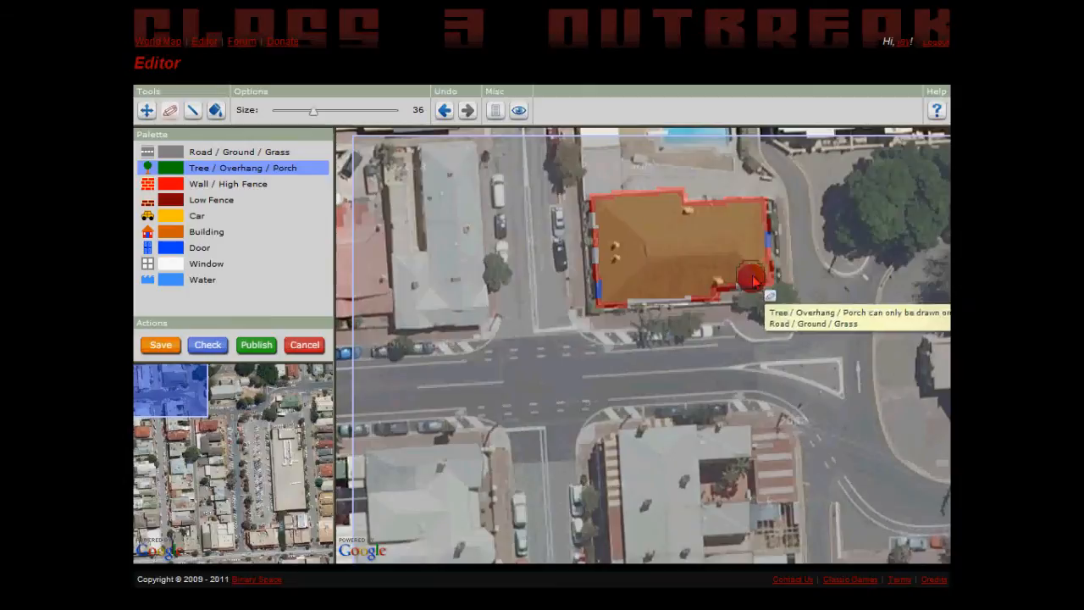
click(294, 111)
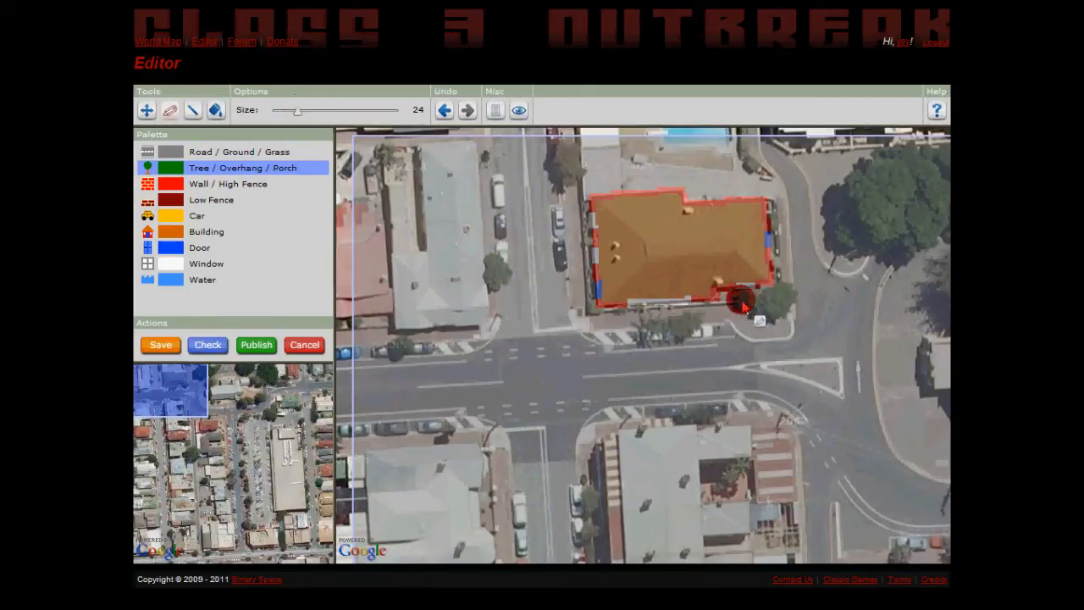
drag(769, 315, 787, 312)
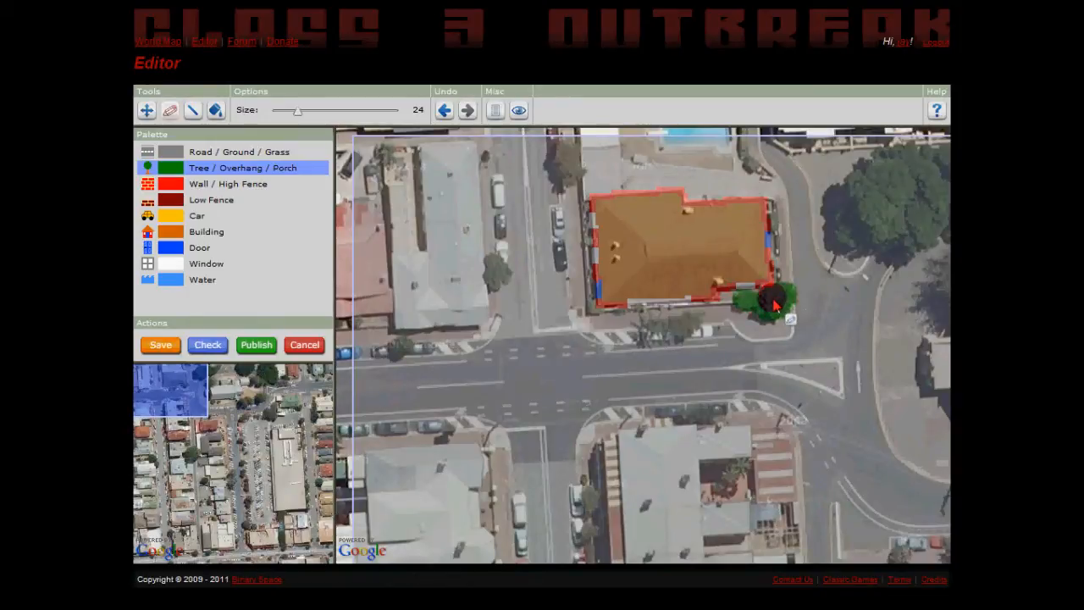
click(702, 322)
click(522, 267)
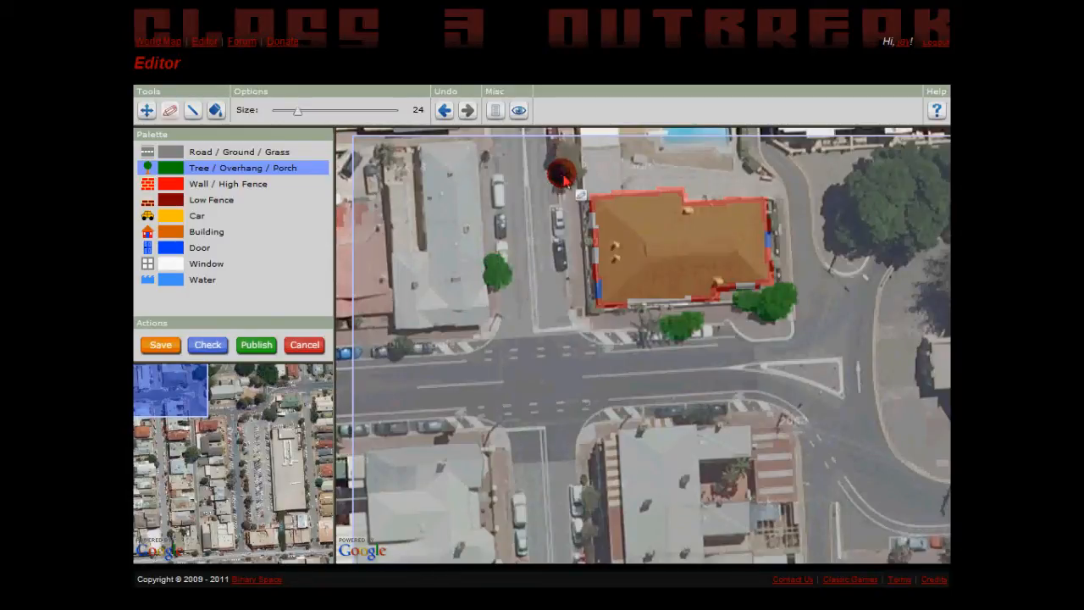
Try painting Tree / Overhang / Porch across the filled building and undo the stroke.
mouse_move(662, 248)
mouse_move(670, 254)
mouse_down()
mouse_move(746, 242)
mouse_move(800, 254)
mouse_move(786, 201)
mouse_move(761, 182)
mouse_move(593, 199)
mouse_move(743, 212)
mouse_move(804, 322)
mouse_up()
key(ctrl+z)
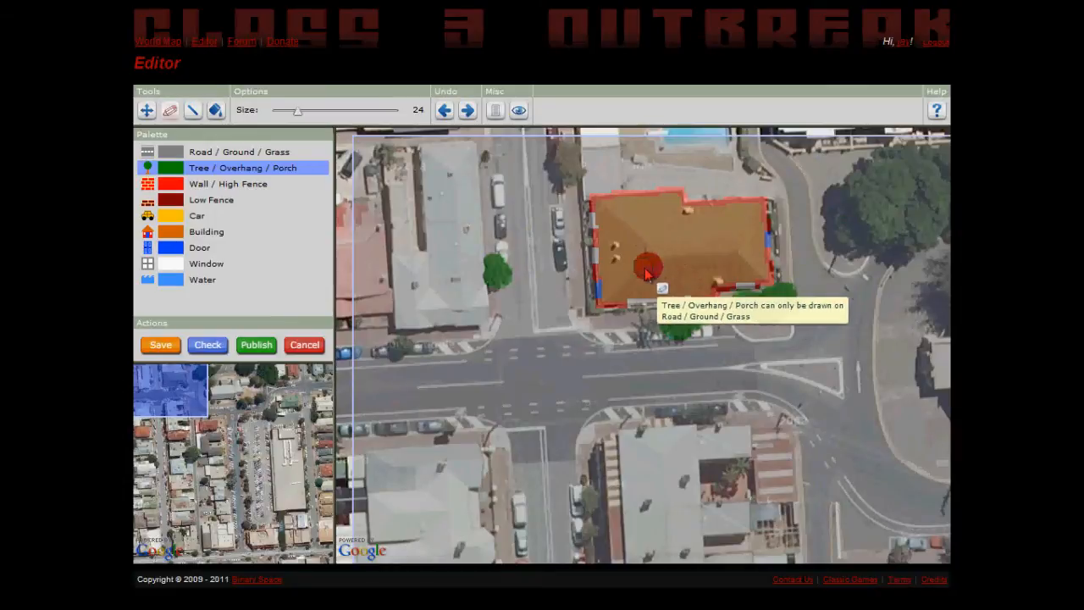
Outline the large tree northeast of the intersection as Tree / Overhang / Porch and fill its inside with the same type.
mouse_move(842, 212)
mouse_down()
mouse_move(854, 187)
mouse_move(850, 246)
mouse_move(926, 223)
mouse_move(937, 189)
mouse_move(912, 160)
mouse_move(885, 152)
mouse_move(864, 178)
mouse_up()
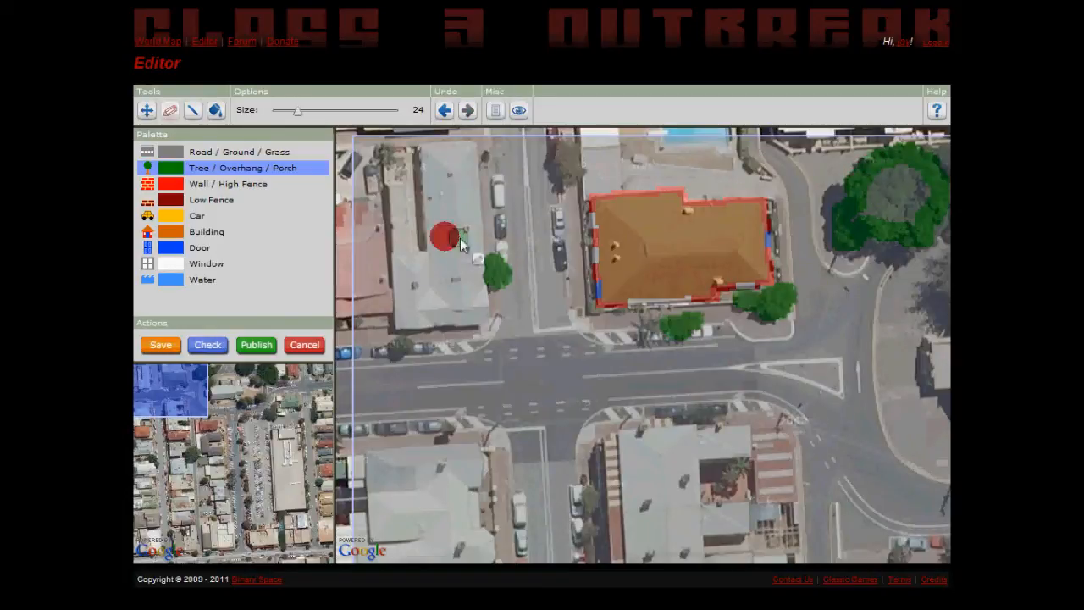
click(217, 111)
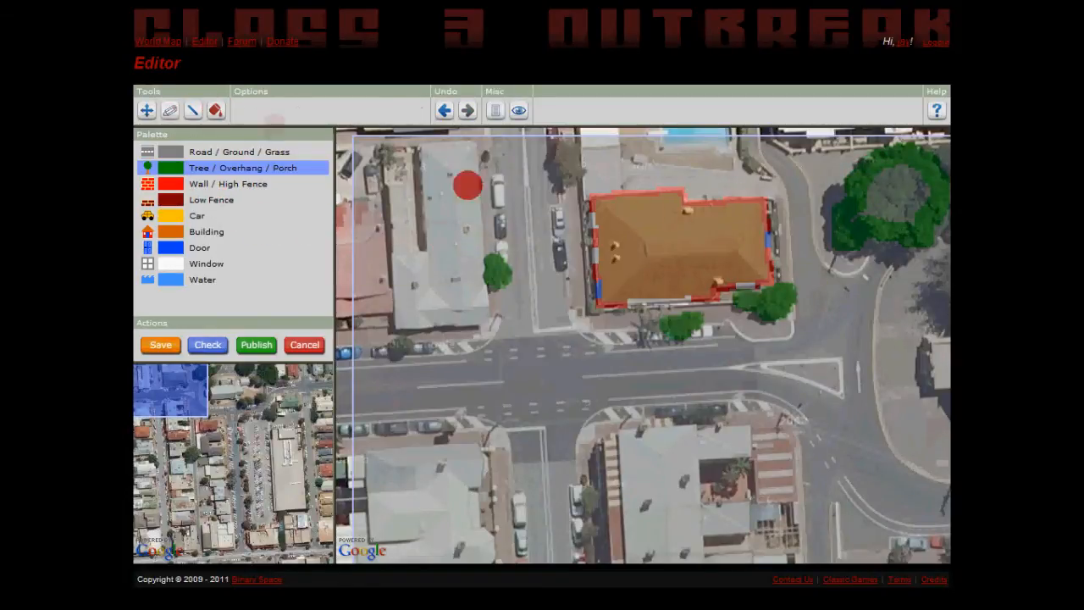
click(911, 193)
Draw Low Fence lines along the west and south sides of the filled building with the line tool.
click(169, 111)
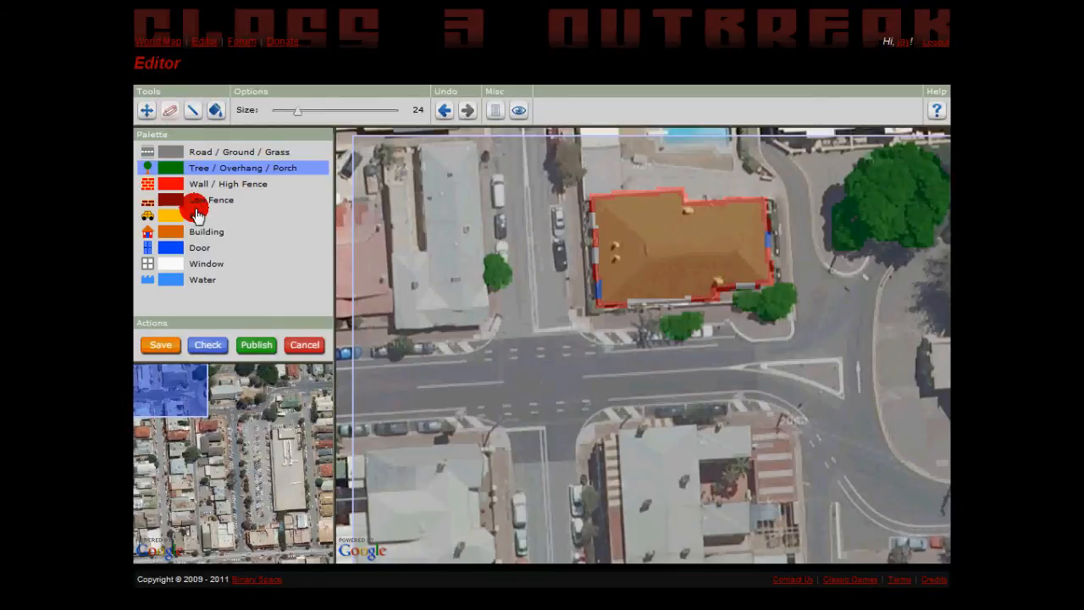
click(172, 206)
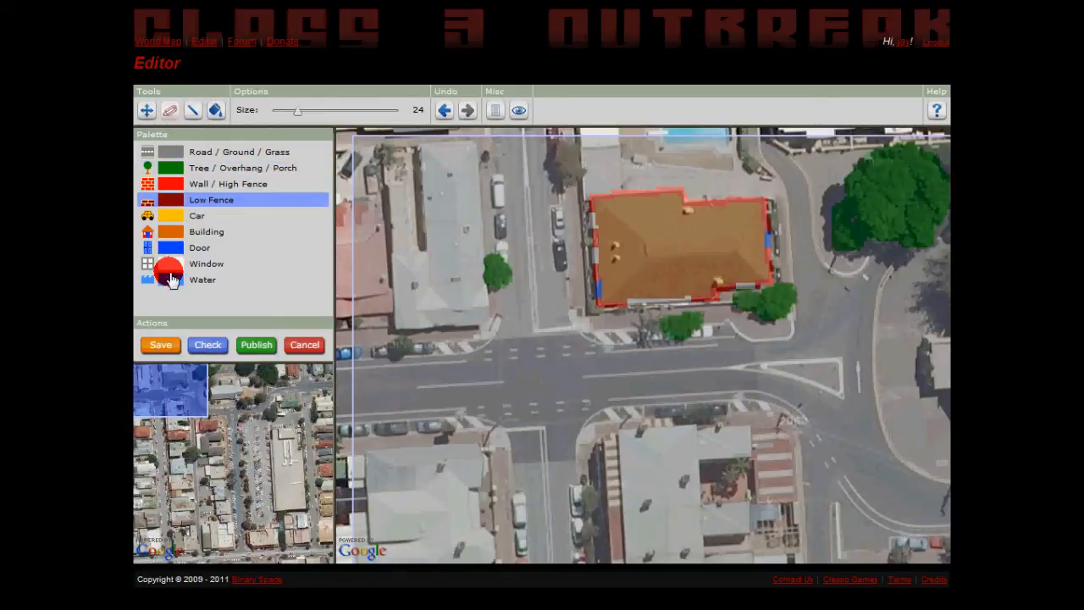
click(192, 110)
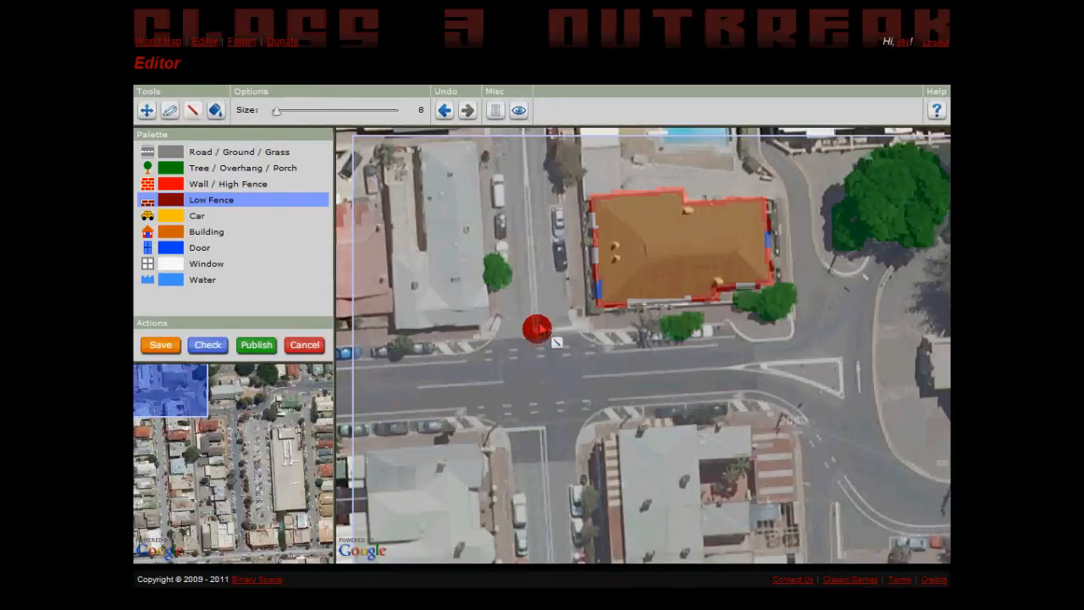
mouse_move(580, 186)
mouse_down()
mouse_move(584, 316)
mouse_move(773, 310)
mouse_up()
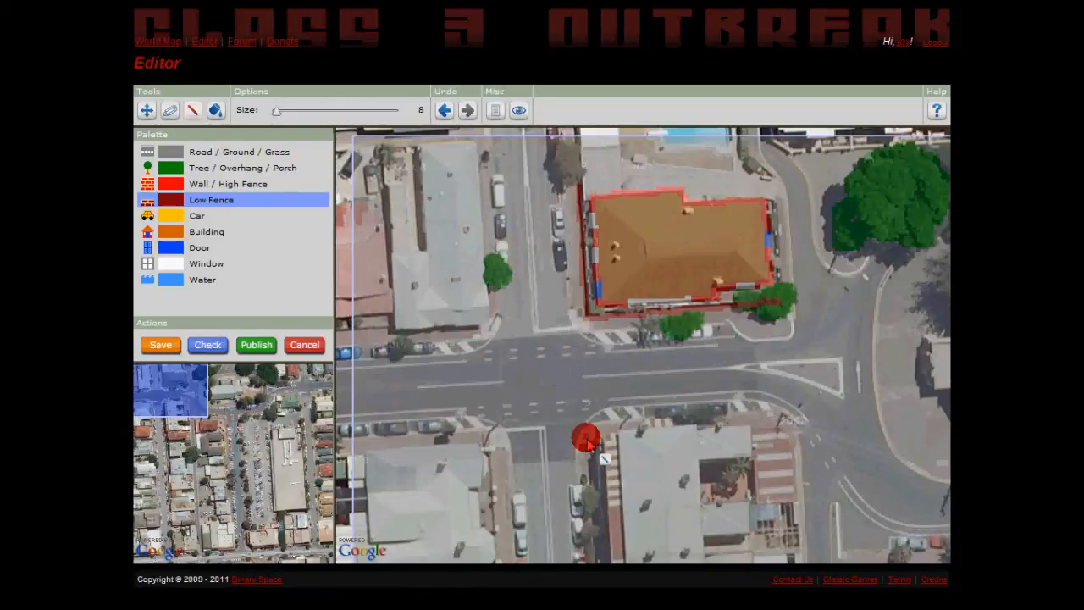
Mark the parked cars on both sides of the side street as Car with size 20 lines.
click(199, 184)
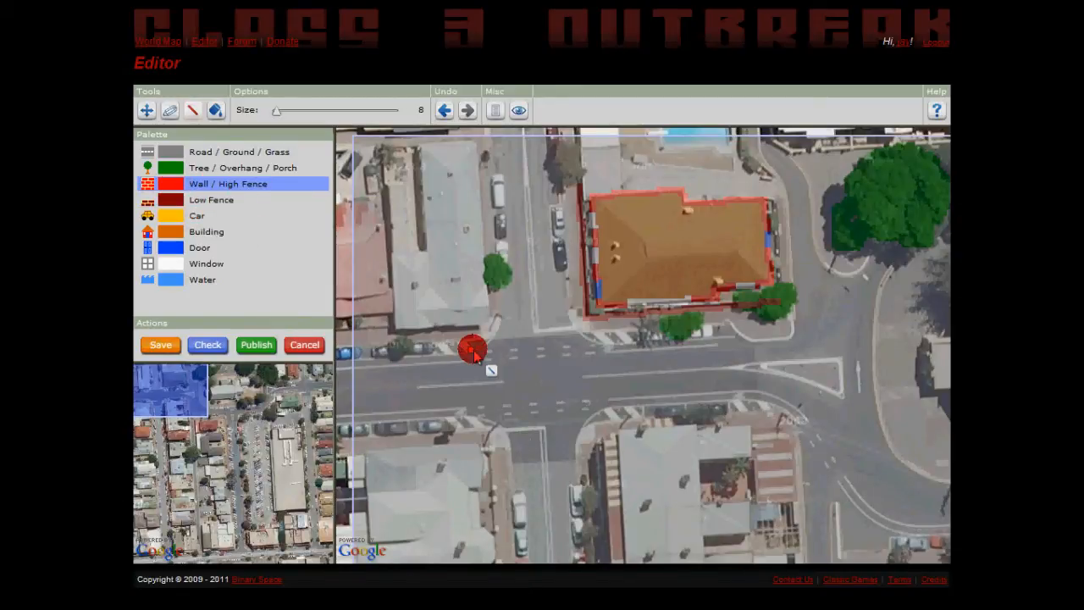
click(168, 216)
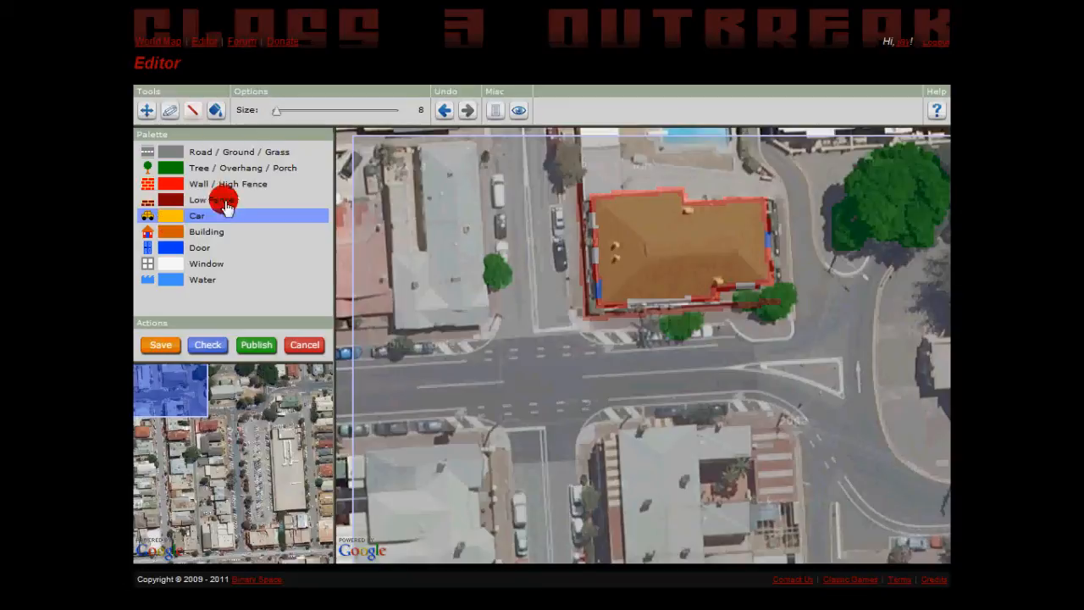
drag(276, 111, 284, 114)
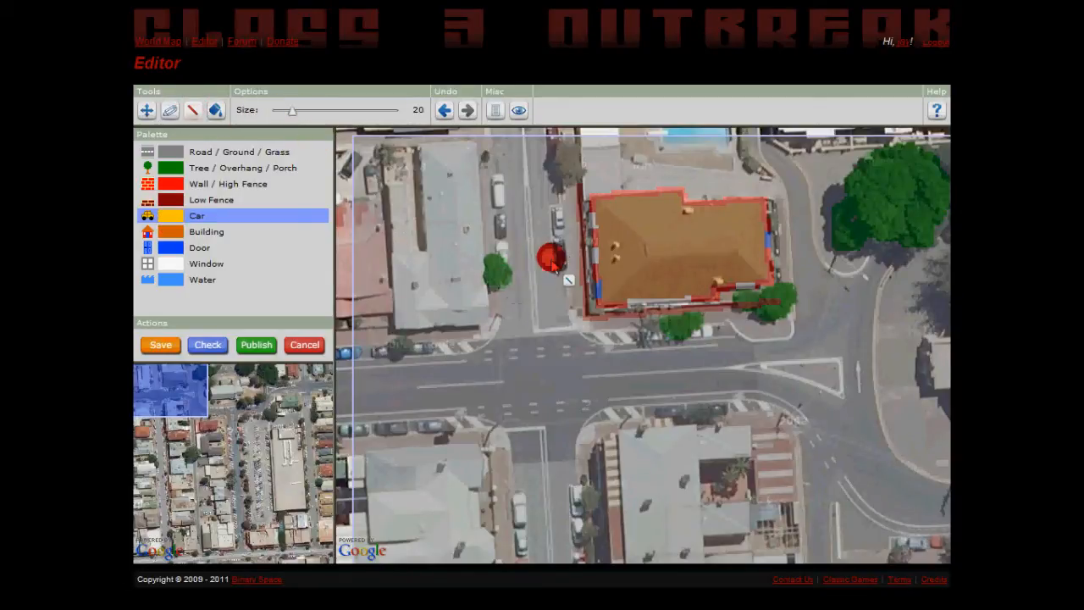
drag(560, 266, 559, 211)
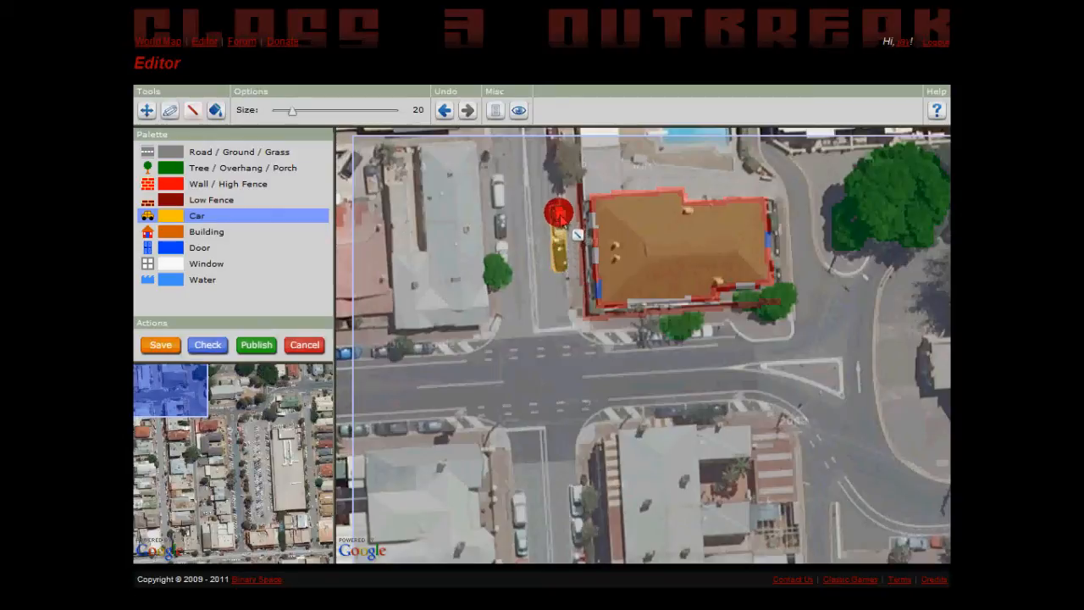
drag(497, 182, 501, 249)
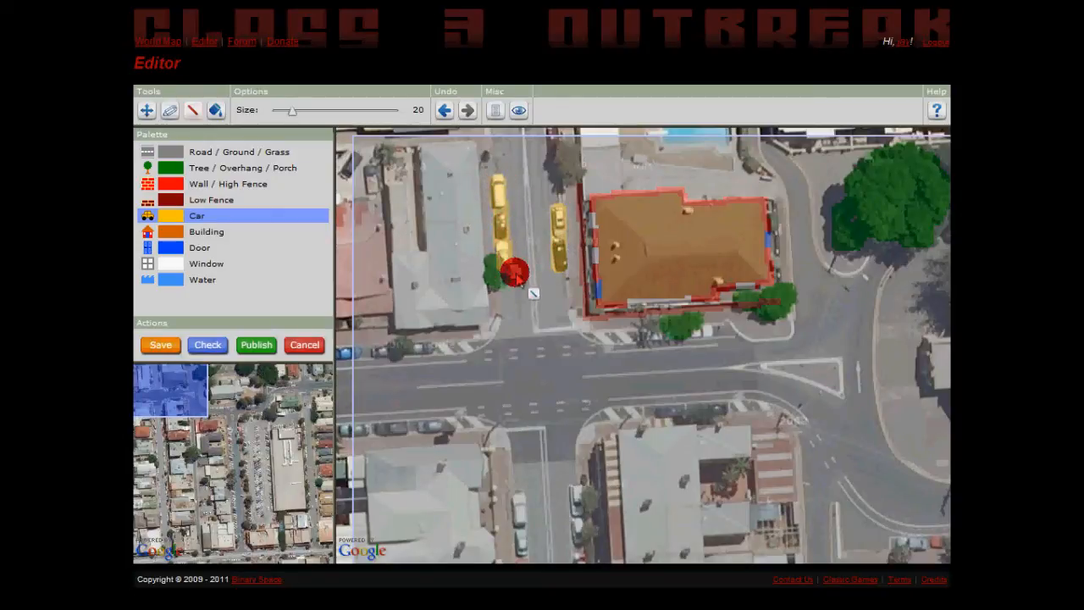
click(180, 280)
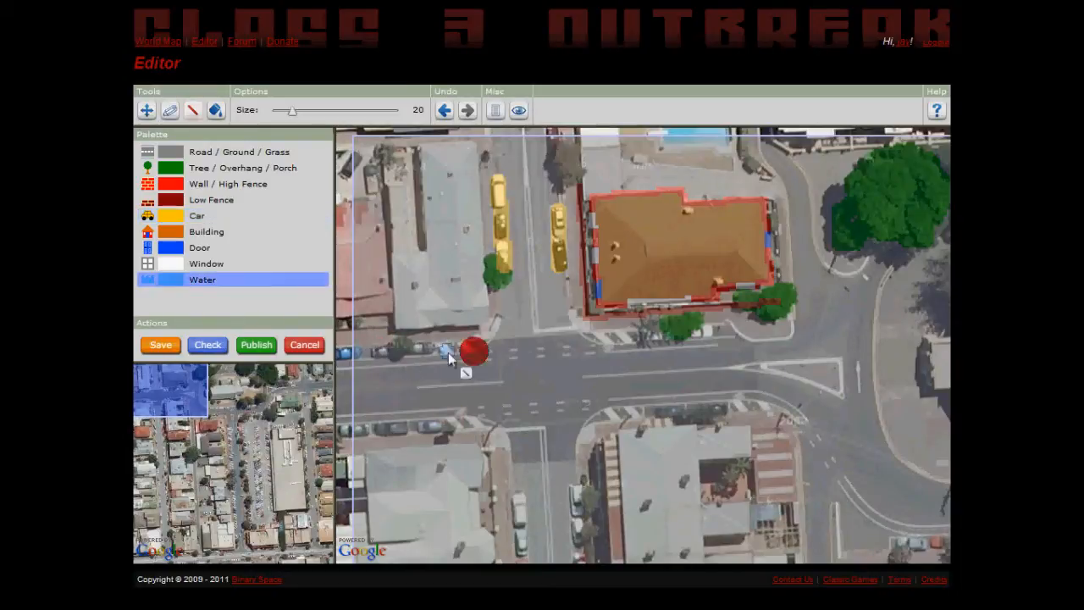
click(169, 110)
drag(298, 112, 303, 112)
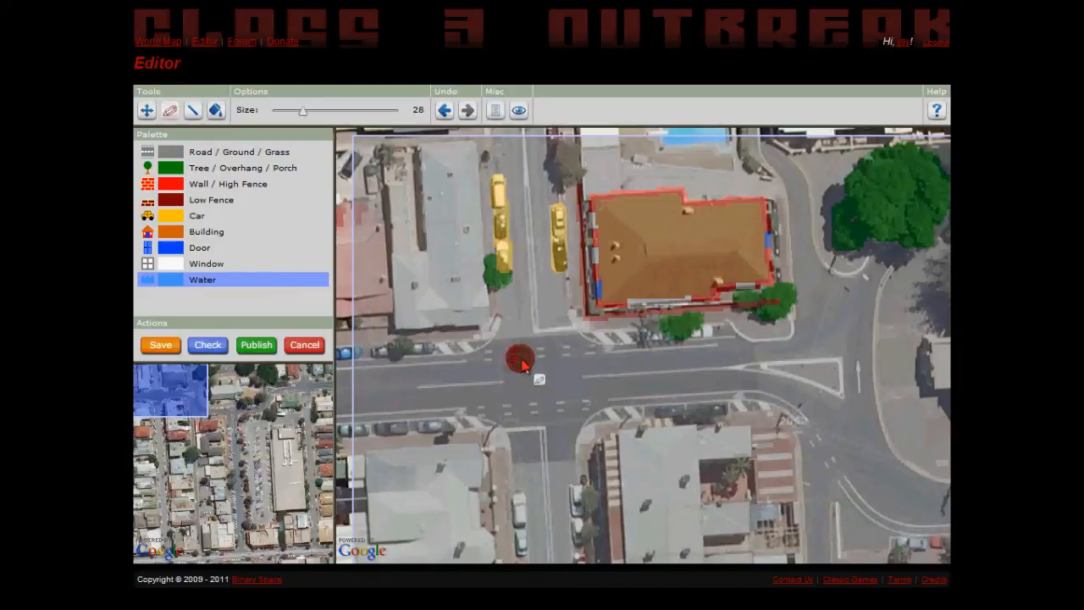
Outline the grey-roofed building northwest of the intersection with Low Fence lines at the smallest size, including its narrow inner gap.
click(183, 200)
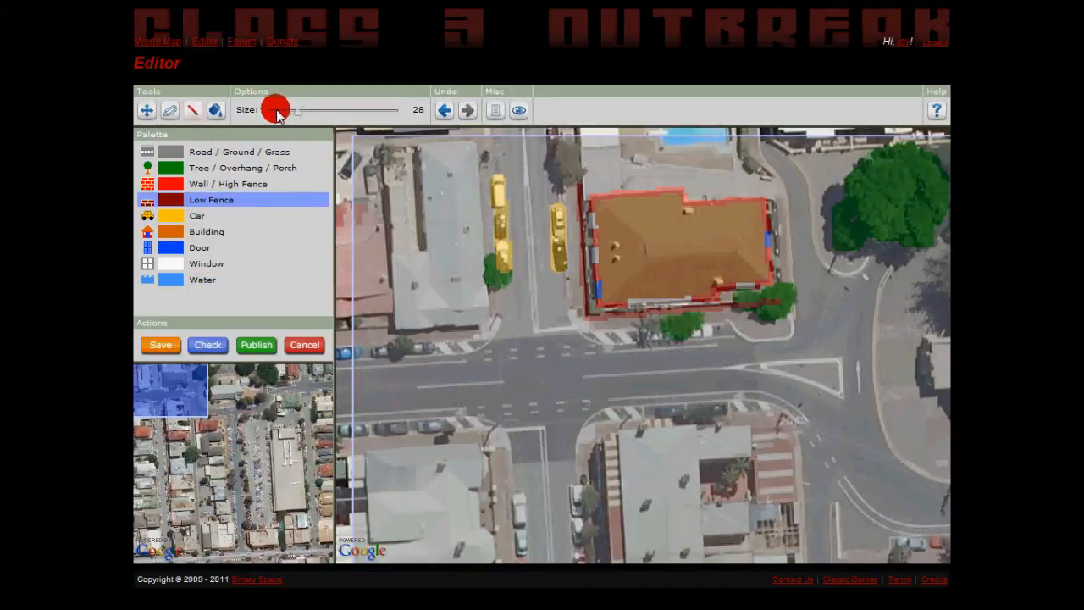
mouse_move(399, 330)
mouse_down()
mouse_move(484, 321)
mouse_move(479, 144)
mouse_move(436, 149)
mouse_up()
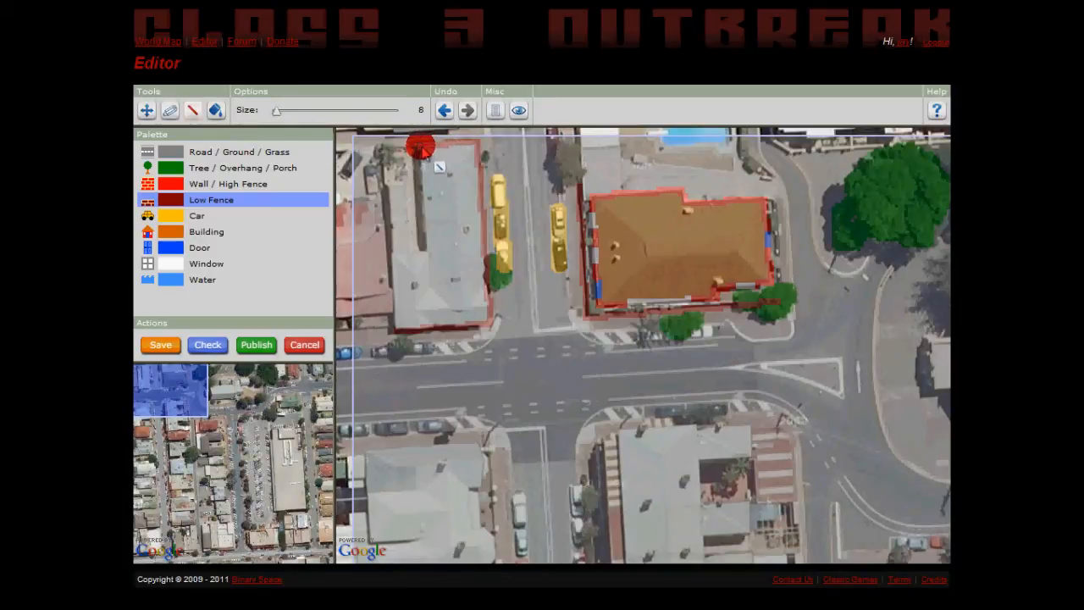
mouse_move(421, 173)
mouse_down()
mouse_move(421, 252)
mouse_move(410, 250)
mouse_move(410, 153)
mouse_up()
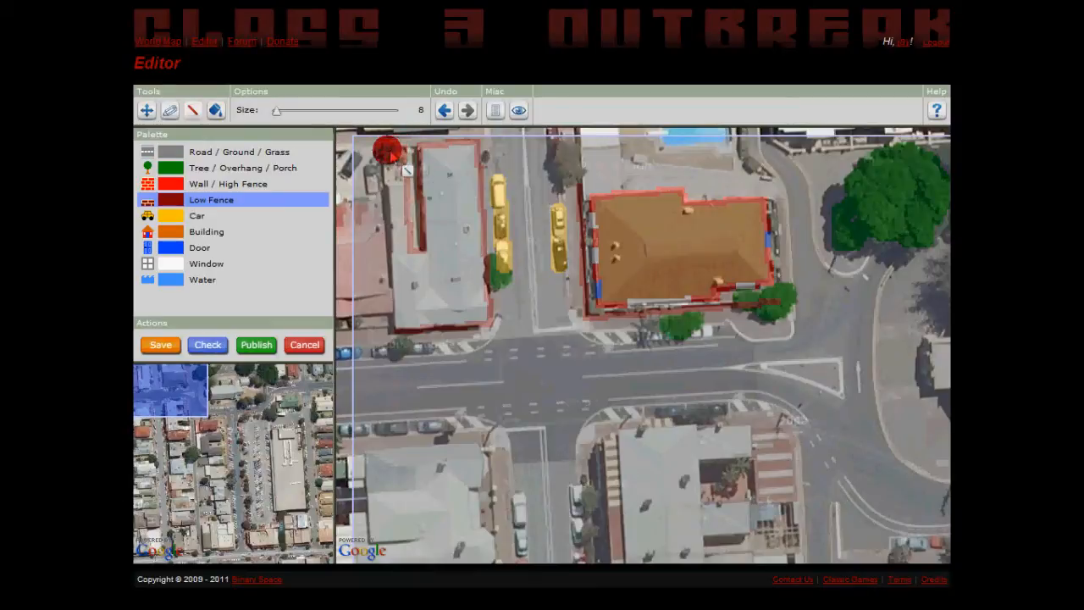
drag(388, 157, 394, 322)
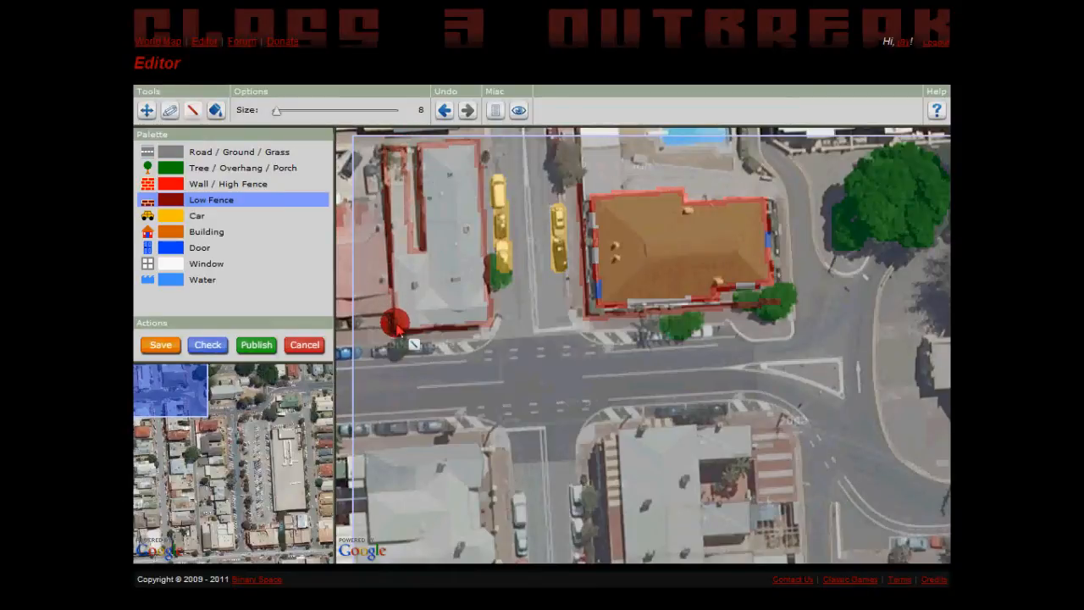
Try tracing the building southwest of the intersection freehand with Low Fence and undo the trace.
click(170, 110)
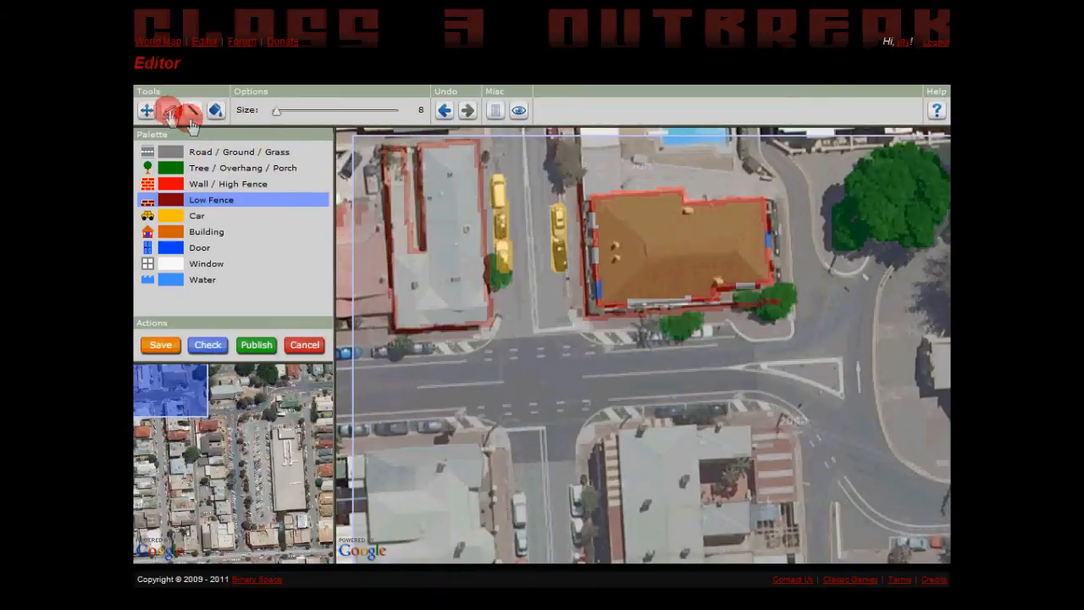
mouse_move(358, 455)
mouse_down()
mouse_move(496, 453)
mouse_move(494, 553)
mouse_up()
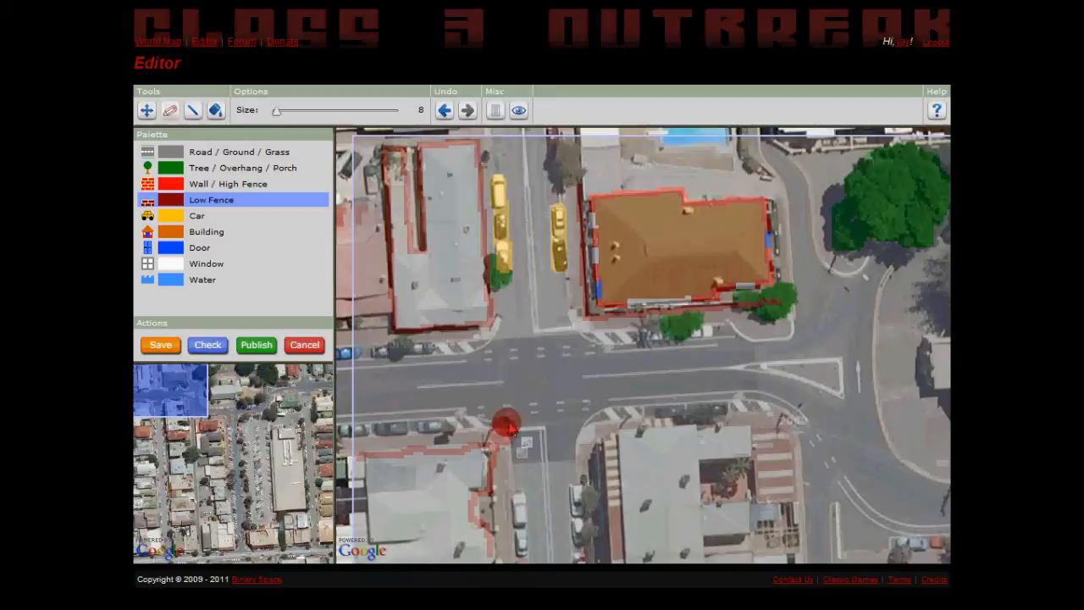
key(ctrl+z)
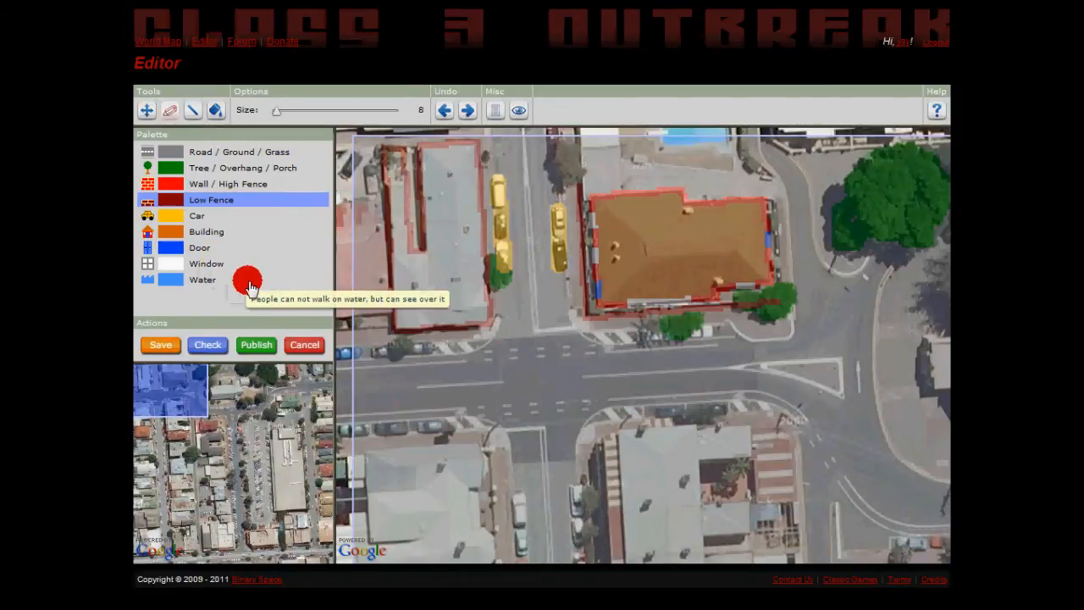
Convert the outline of the grey-roofed building northwest of the intersection to Wall / High Fence and fill its interior with Building.
click(175, 183)
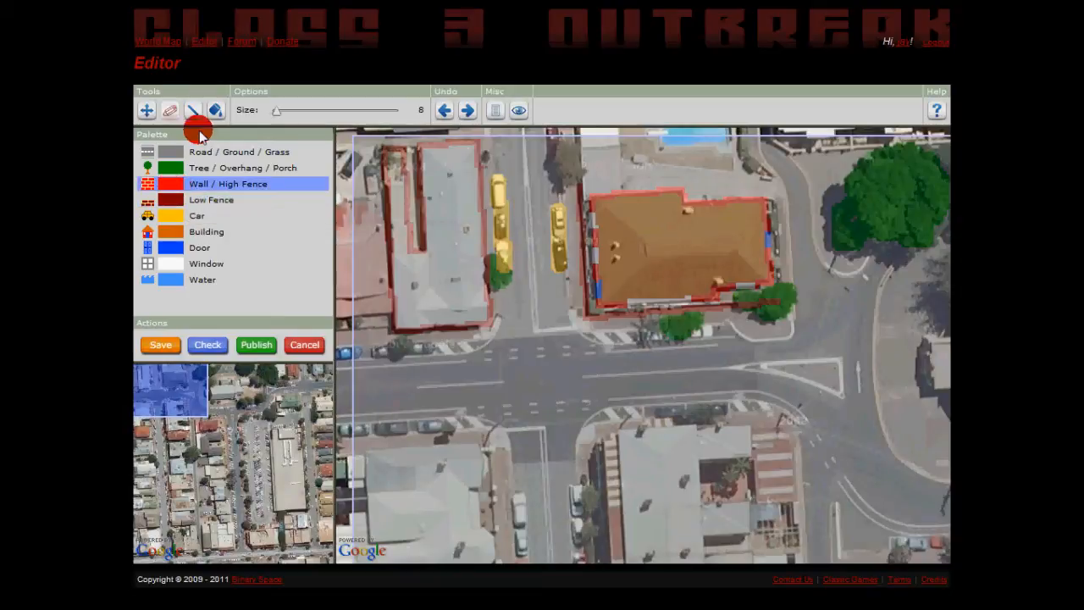
click(216, 112)
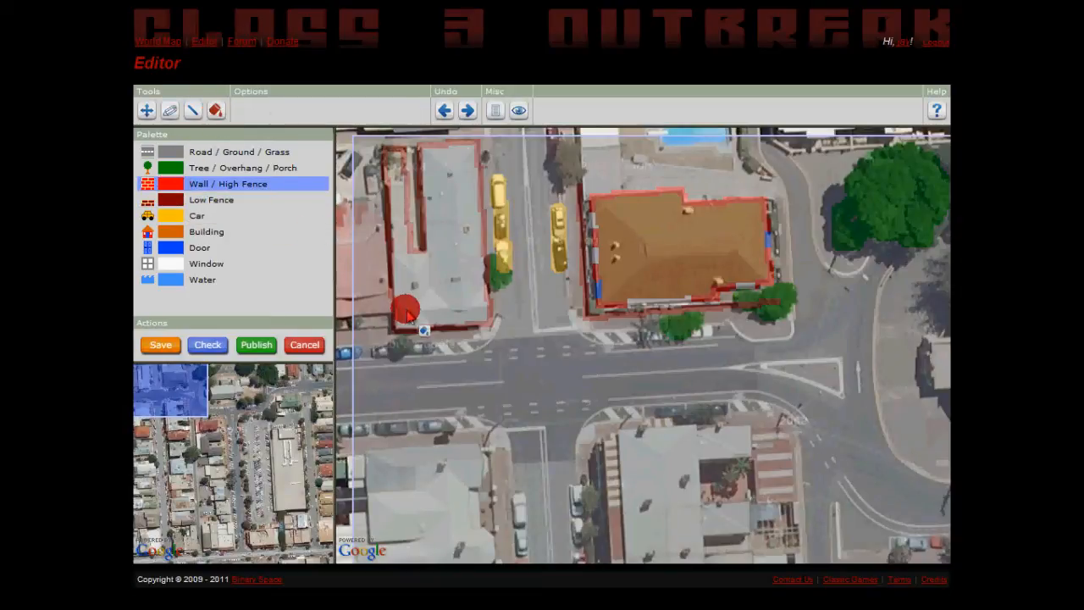
click(445, 331)
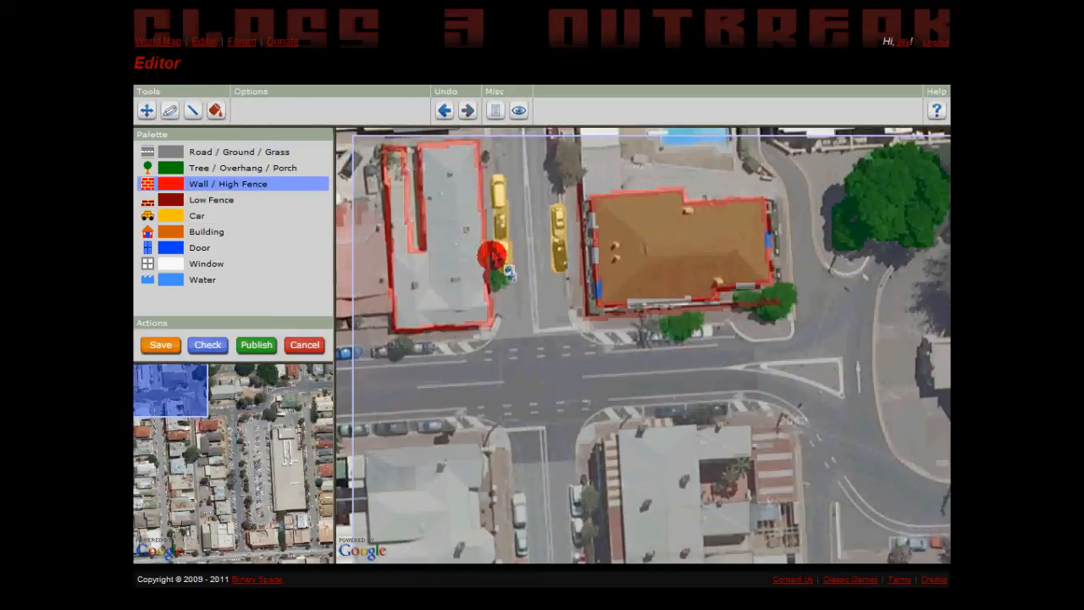
click(173, 231)
click(451, 248)
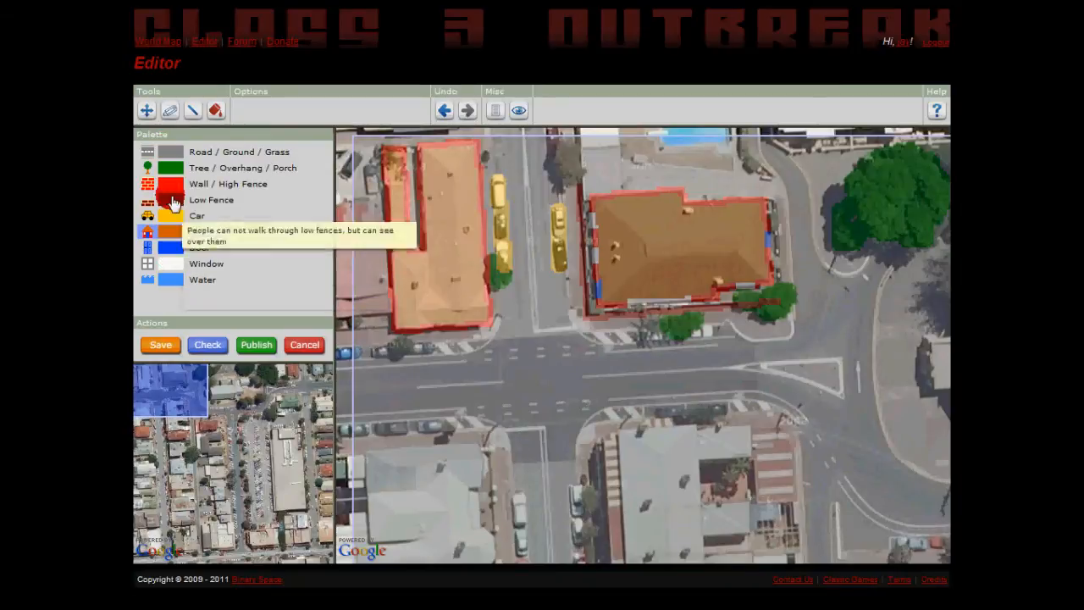
click(167, 153)
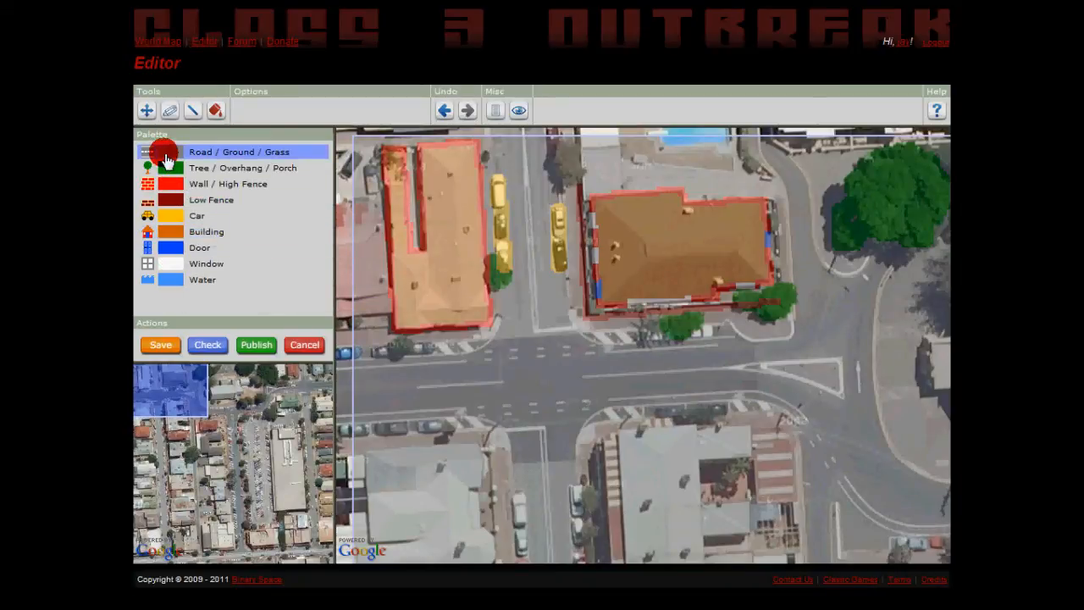
click(169, 113)
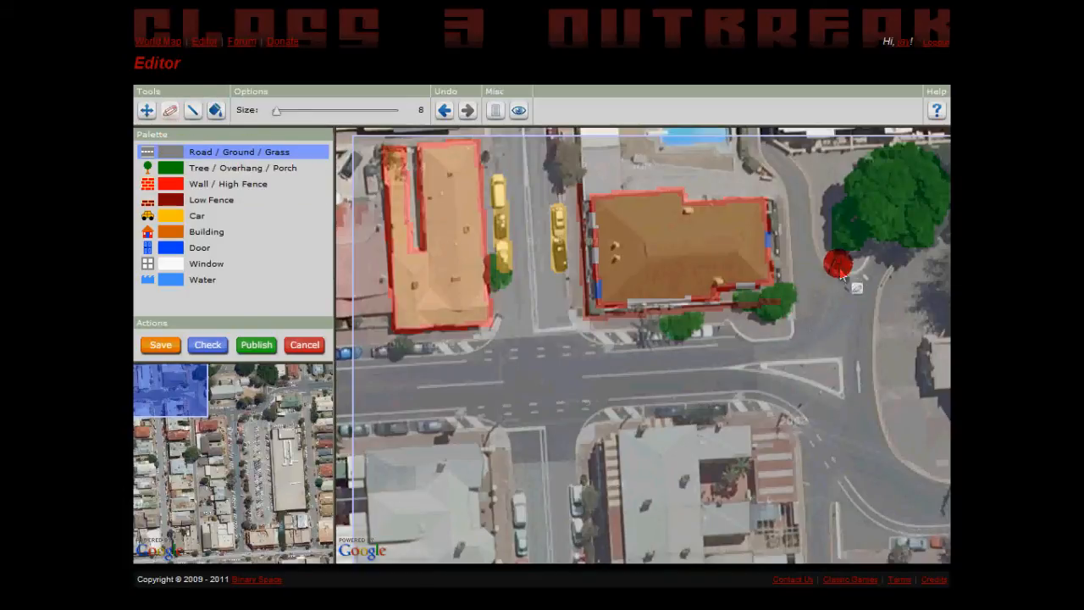
click(148, 112)
drag(525, 326, 610, 373)
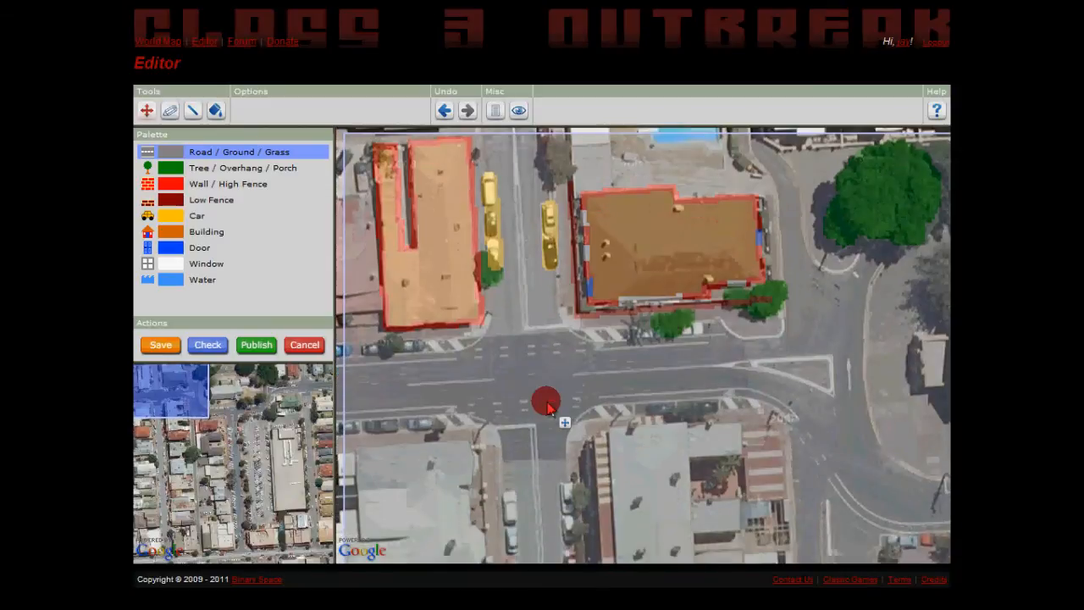
click(166, 110)
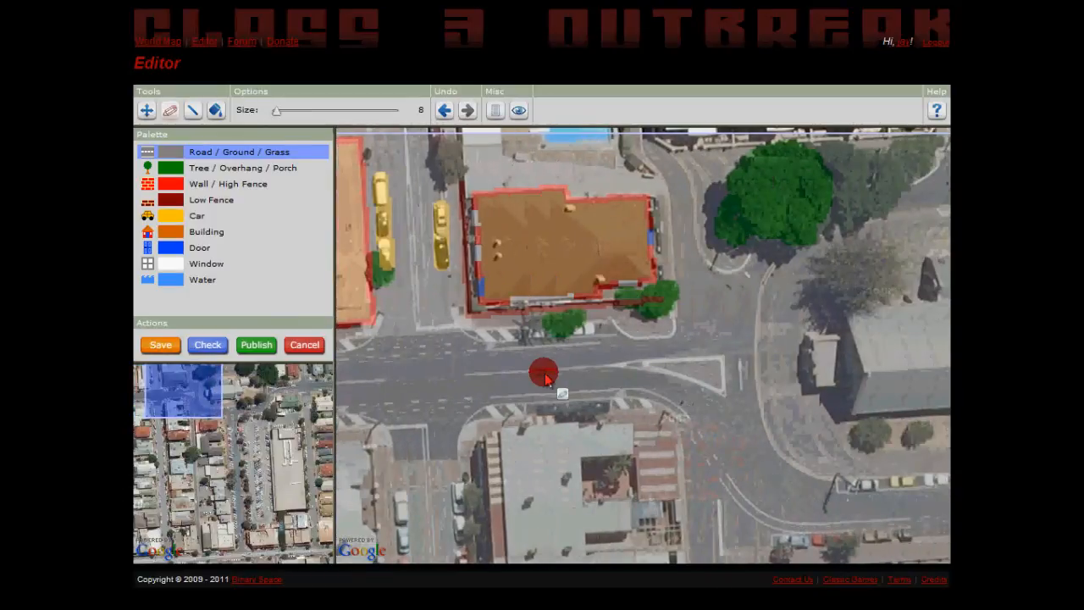
Try freehand and straight-line strokes of Tree / Overhang / Porch across the intersection and undo them.
click(173, 172)
drag(449, 358, 450, 363)
click(171, 105)
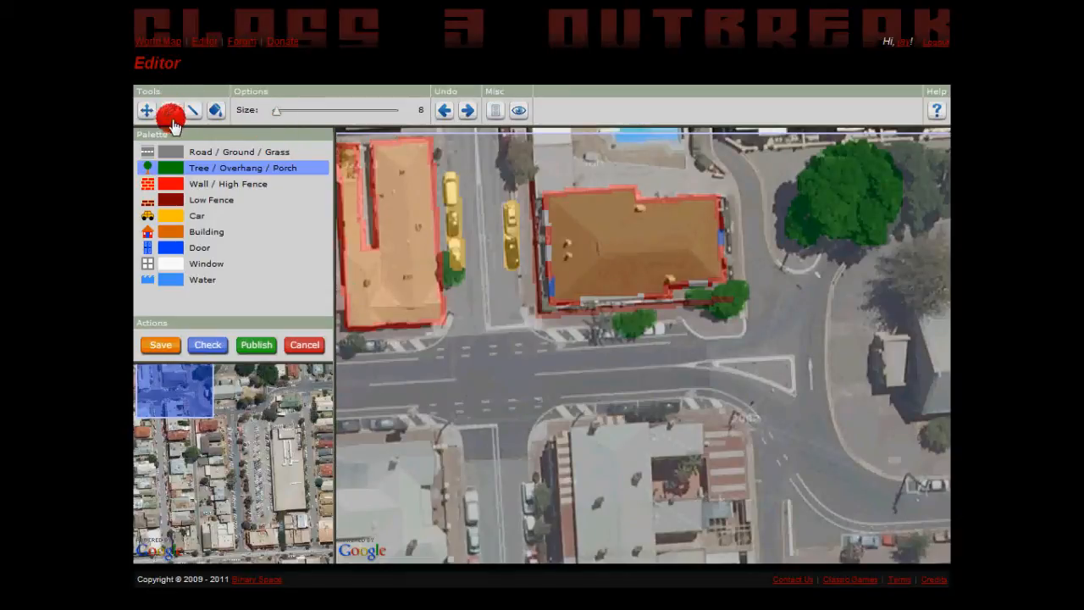
mouse_move(488, 381)
mouse_down()
mouse_move(570, 384)
mouse_move(537, 421)
mouse_move(545, 396)
mouse_up()
key(ctrl+z)
click(194, 110)
drag(450, 374, 577, 429)
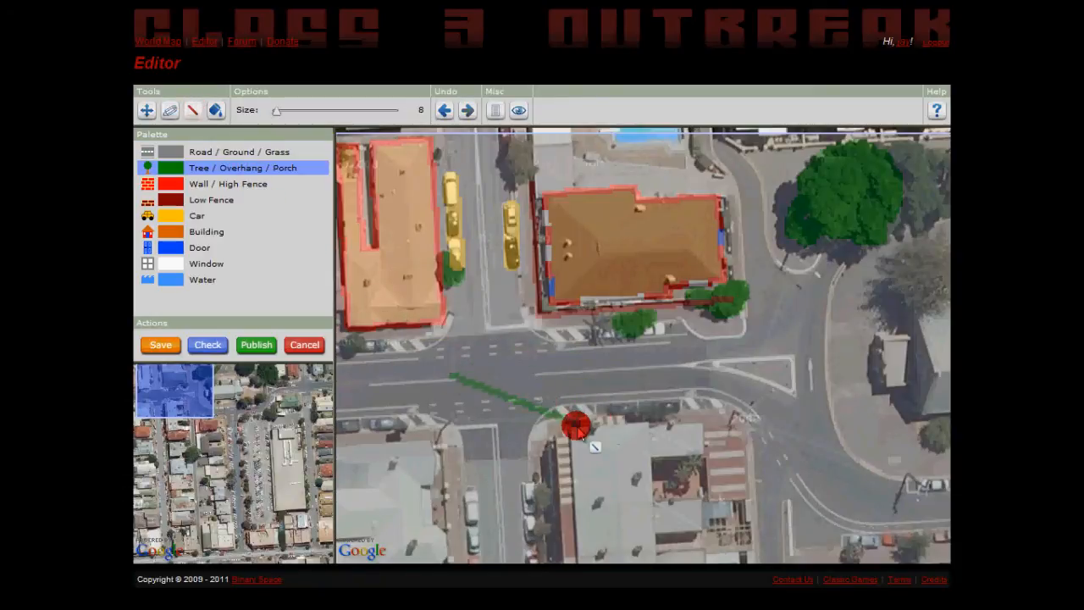
drag(276, 111, 279, 118)
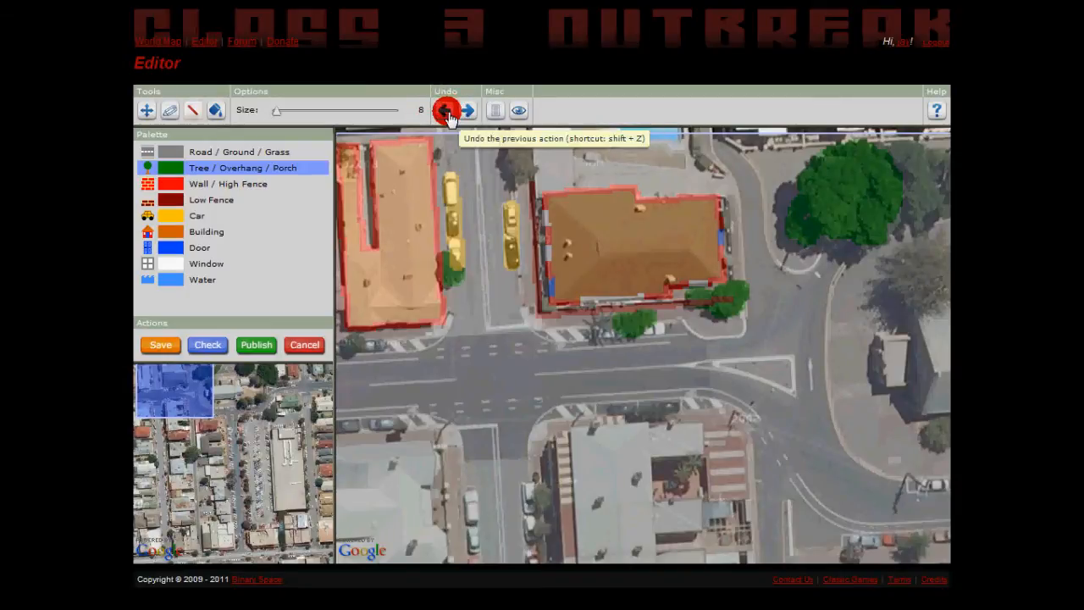
Set the map title to "Jetty Rd, Glenelg and Shopping Centre" and leave the description blank.
click(494, 111)
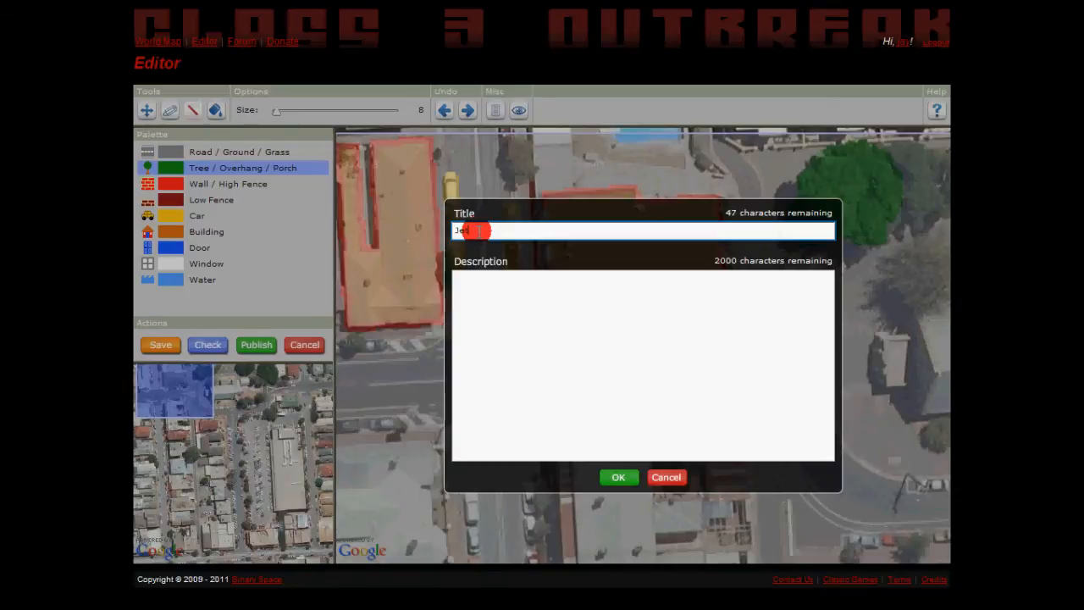
text(Glenelg and Shopping Centre)
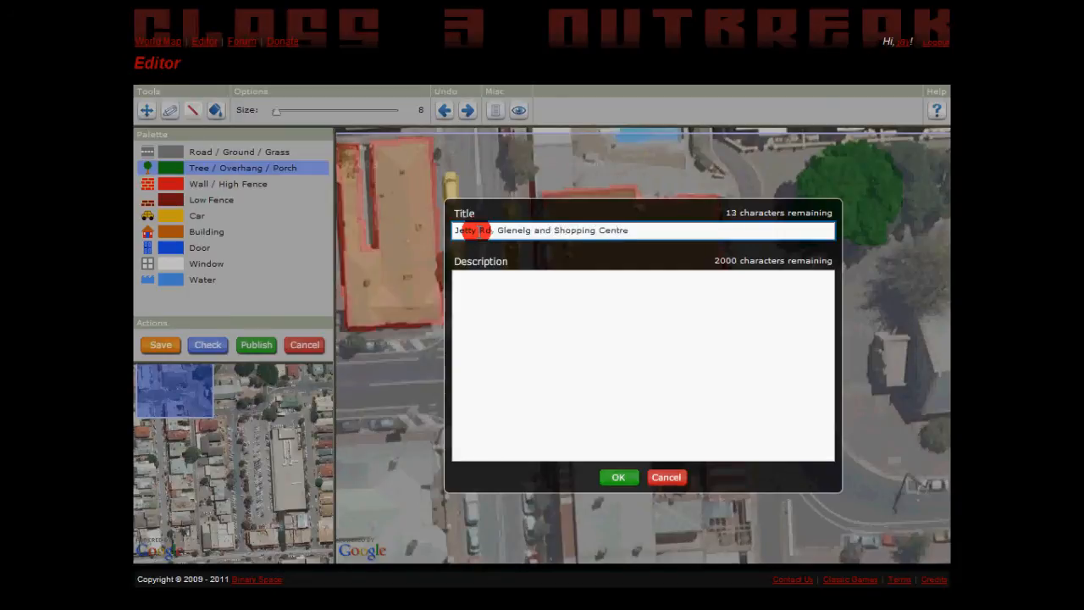
key(Tab)
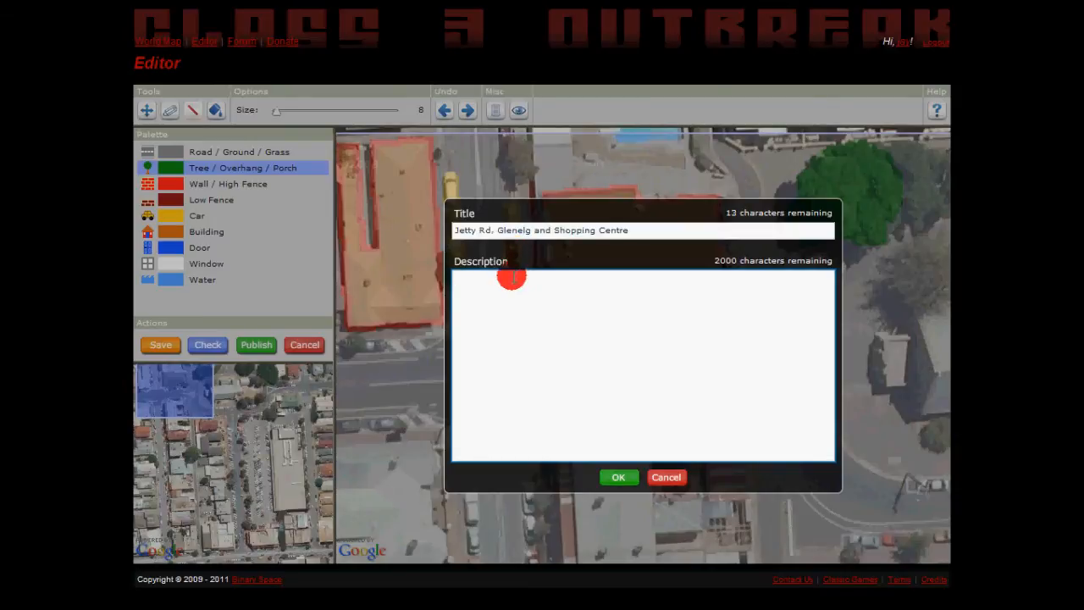
click(623, 479)
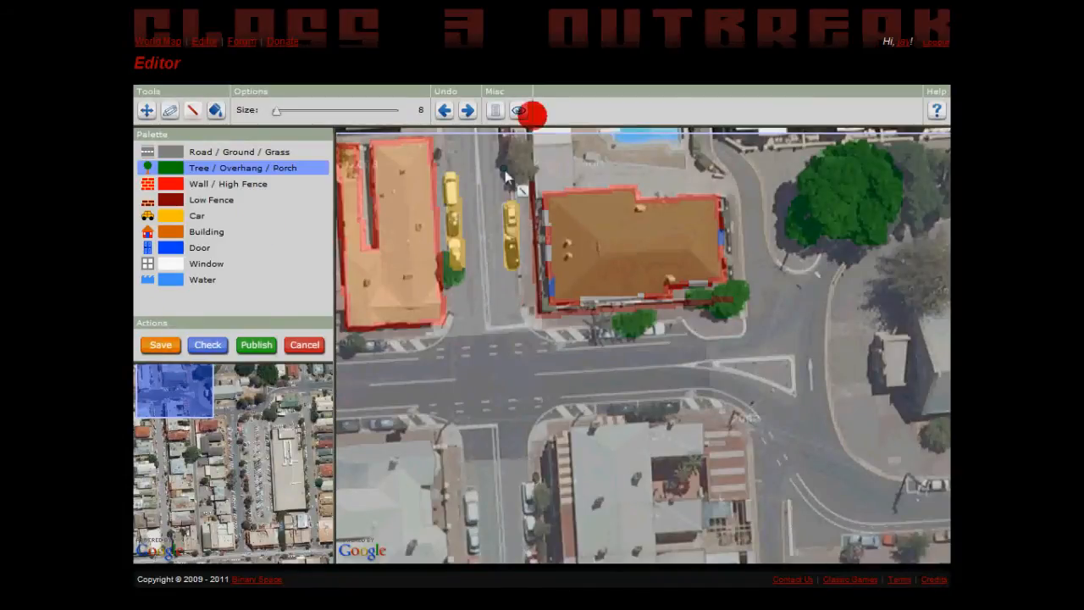
Show the map colours at full opacity, check the map for issues and inspect each listed issue's location.
click(524, 112)
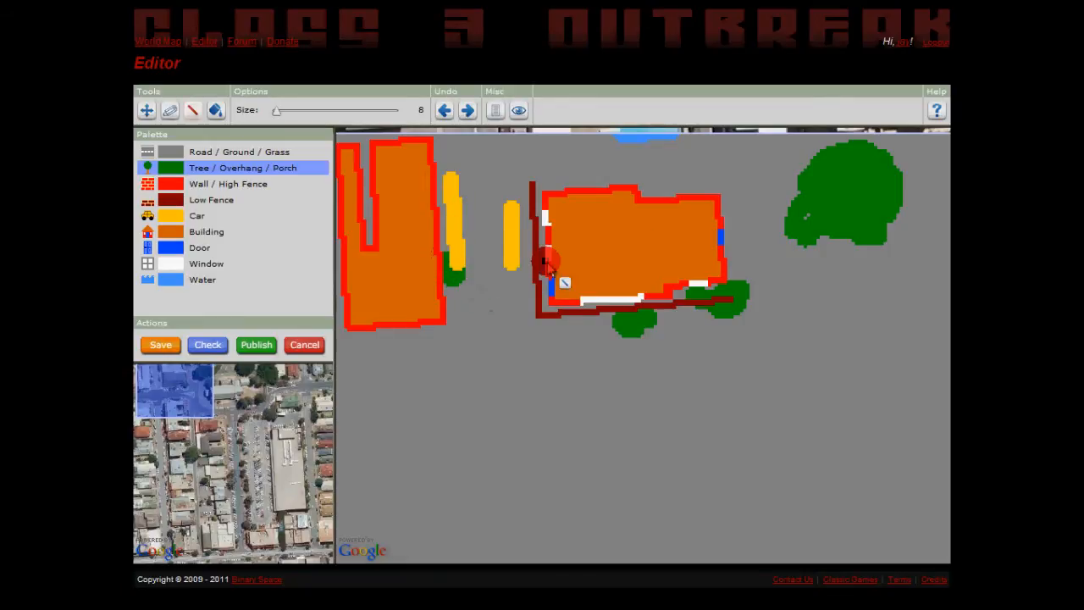
click(200, 348)
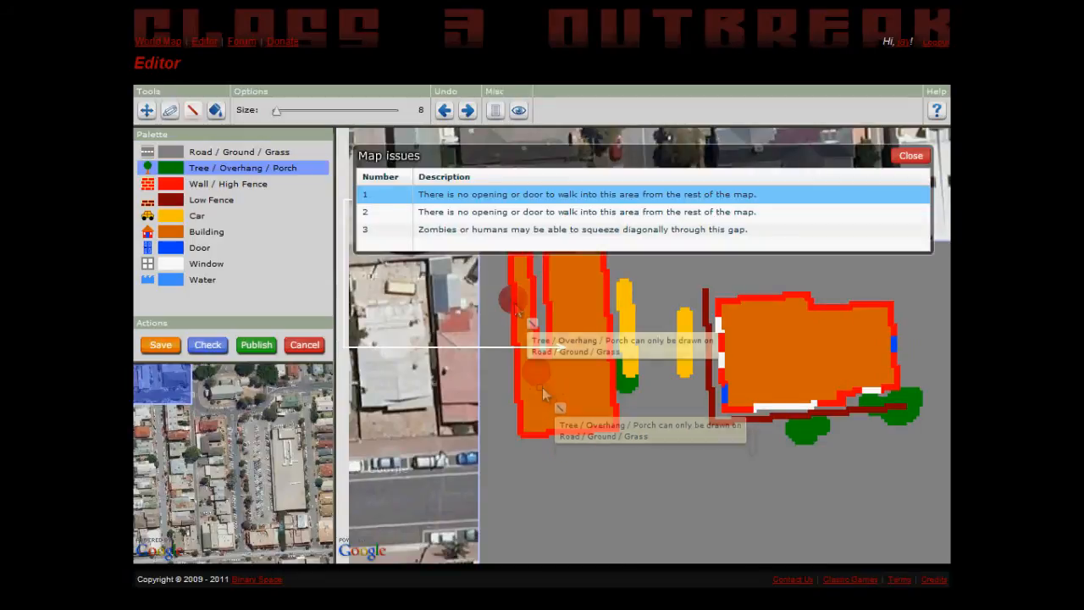
click(488, 210)
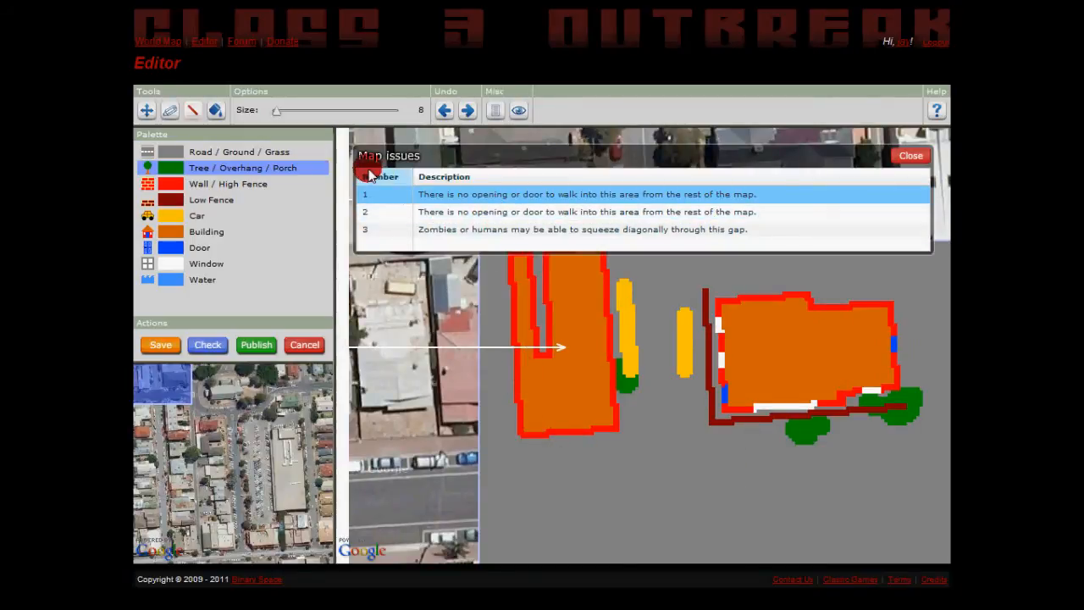
click(535, 212)
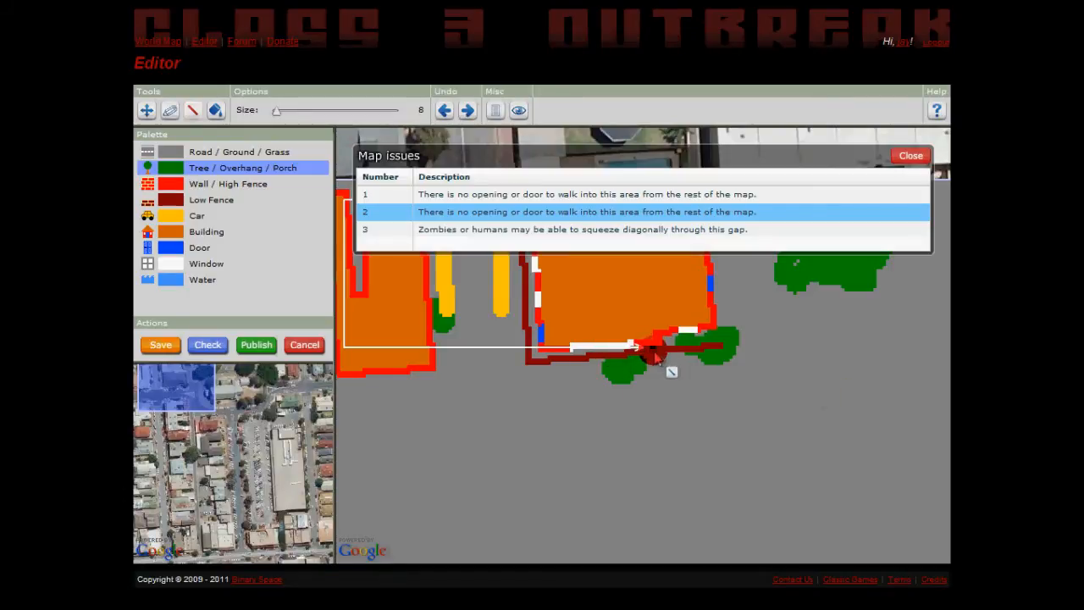
click(686, 232)
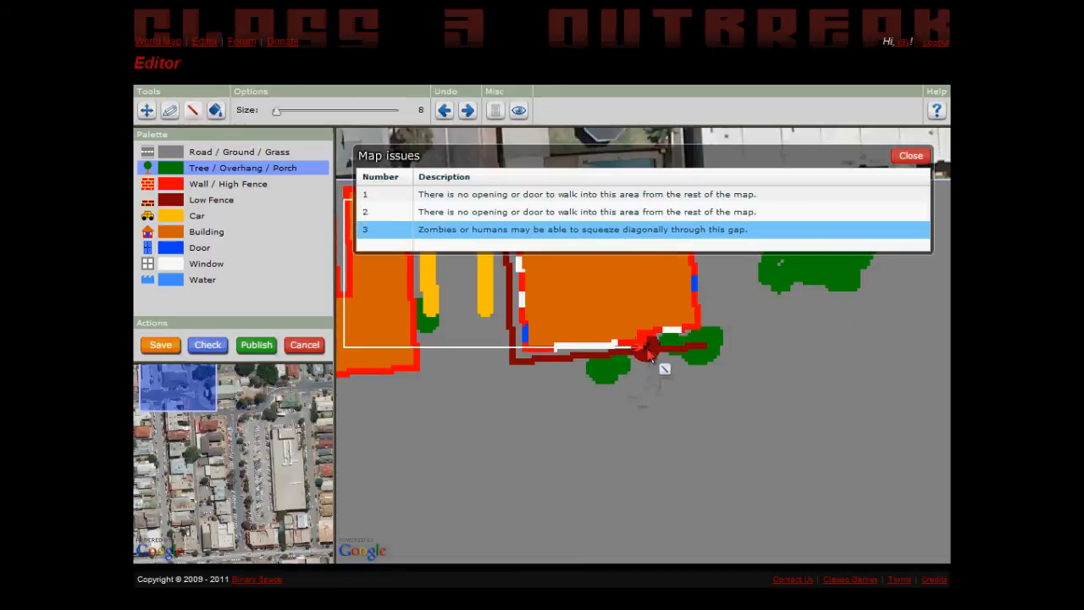
click(905, 161)
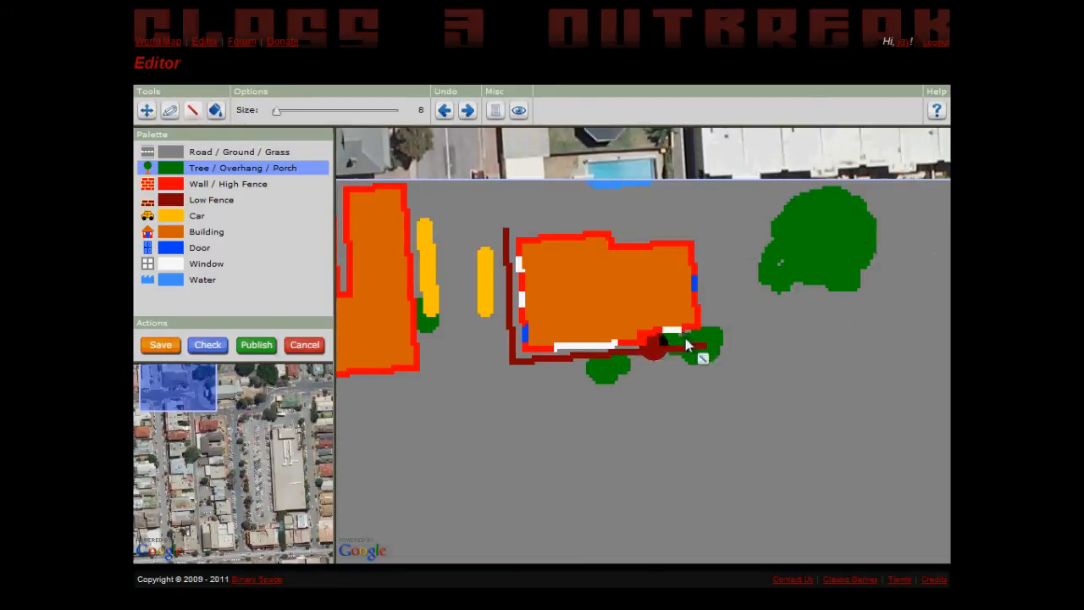
Close the diagonal gap by the eastern building's south wall with a Low Fence line, and make the map colours semi-transparent again.
click(518, 111)
click(518, 111)
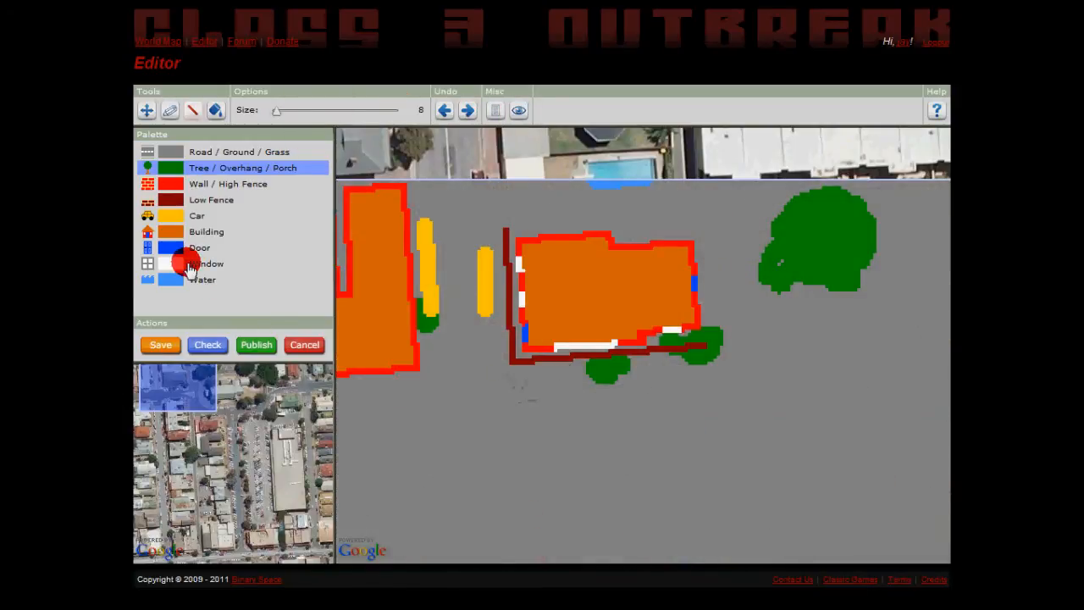
click(172, 200)
click(193, 114)
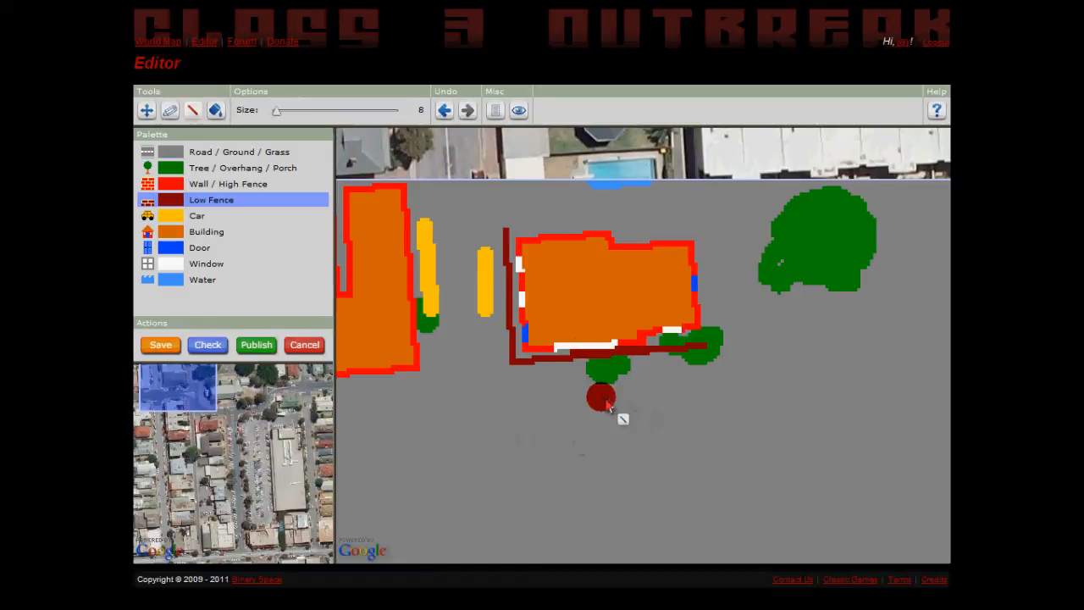
click(519, 110)
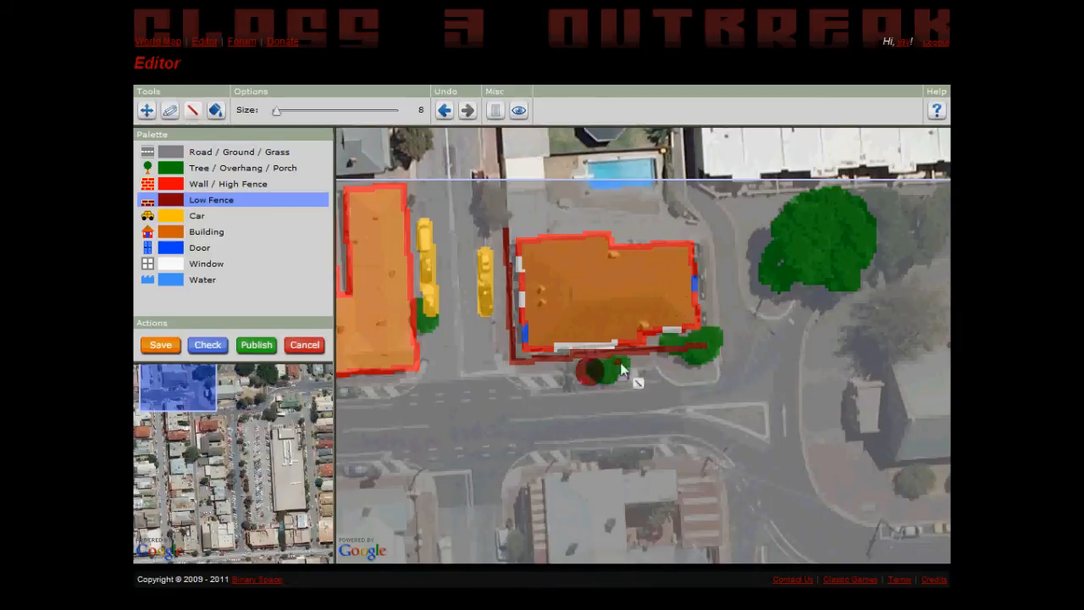
click(518, 381)
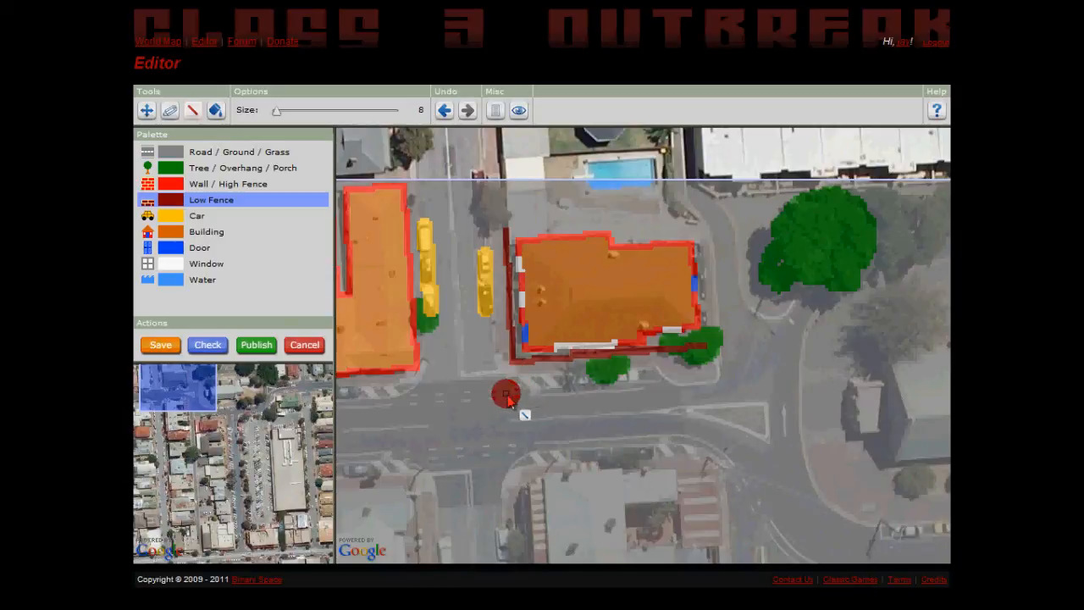
Open the editor help and read through the drawing instructions, publishing tips and quick reference sheet.
click(939, 114)
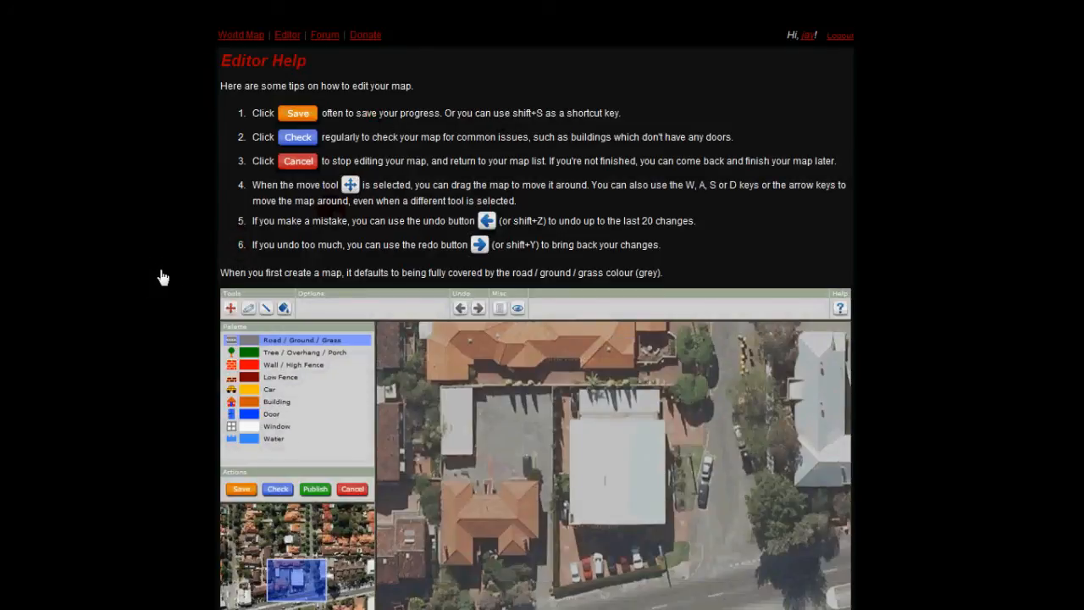
scroll(162, 313, down, 1)
scroll(125, 274, down, 15)
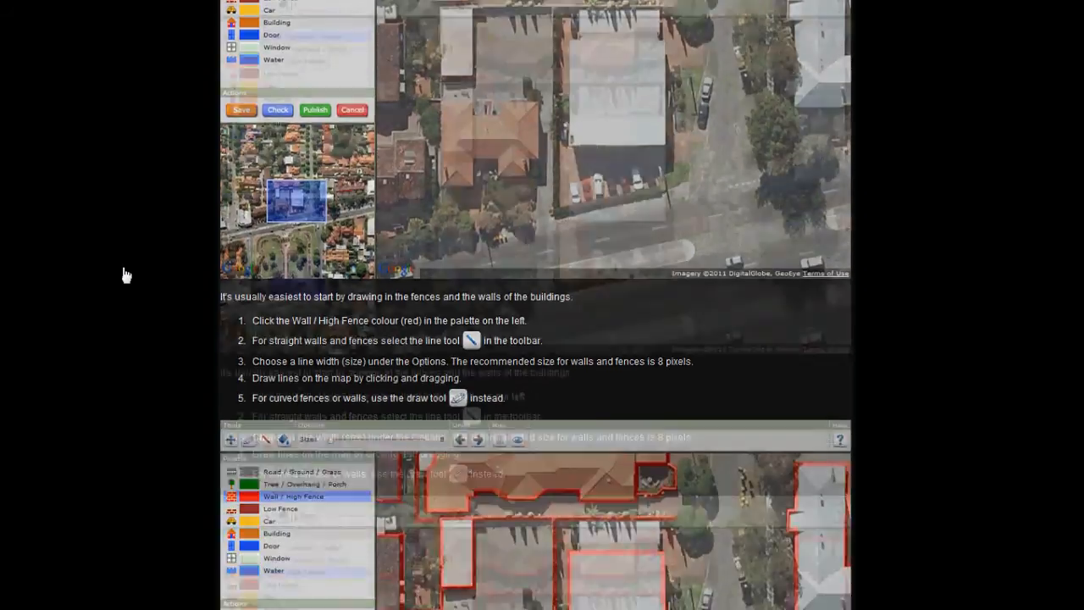
scroll(138, 276, down, 15)
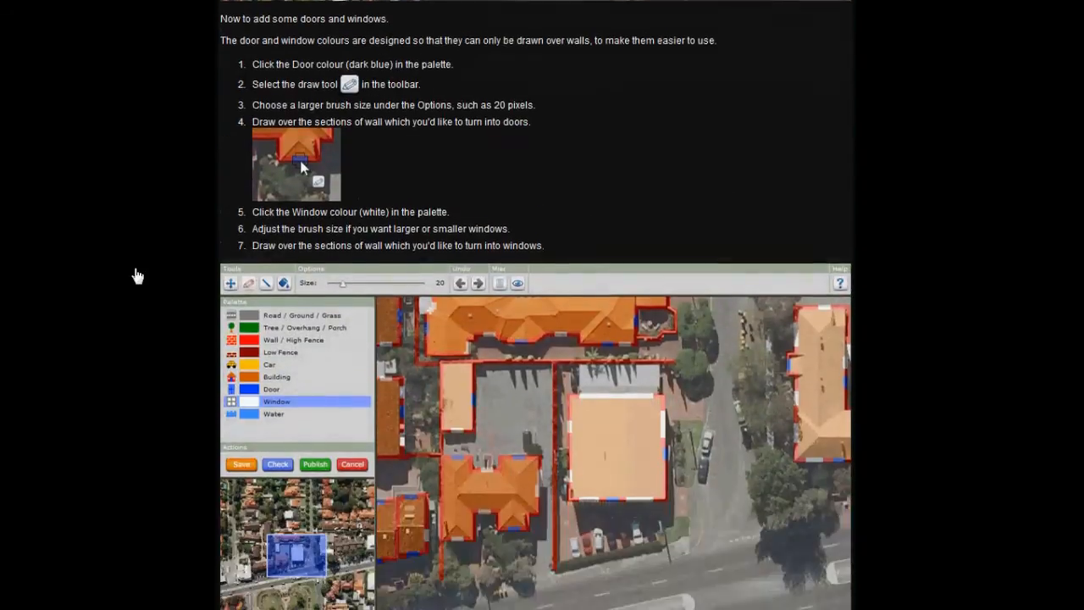
scroll(139, 276, down, 10)
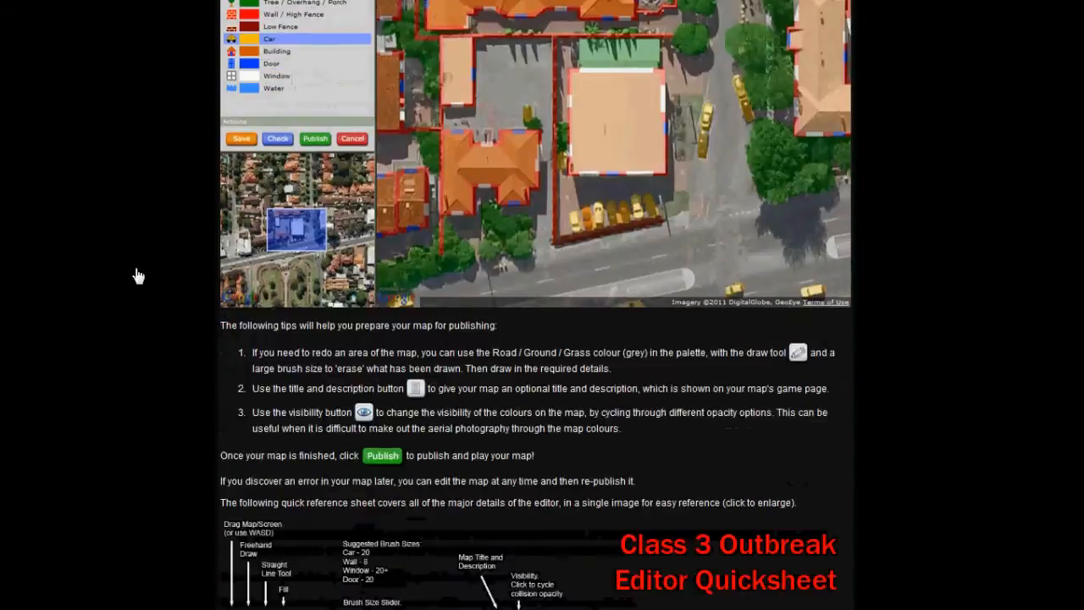
scroll(138, 276, up, 6)
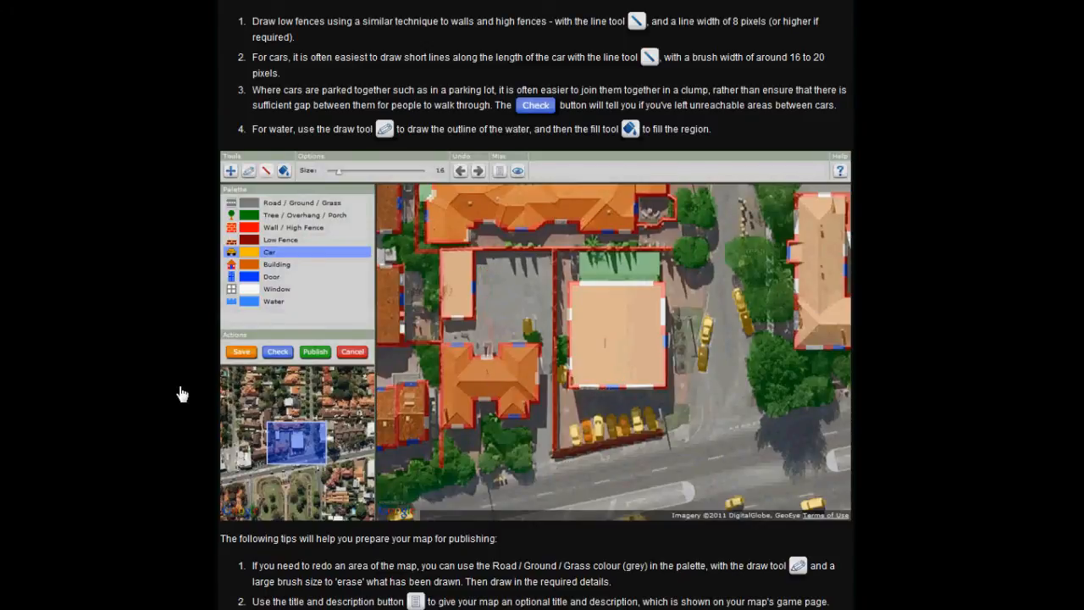
scroll(181, 393, down, 3)
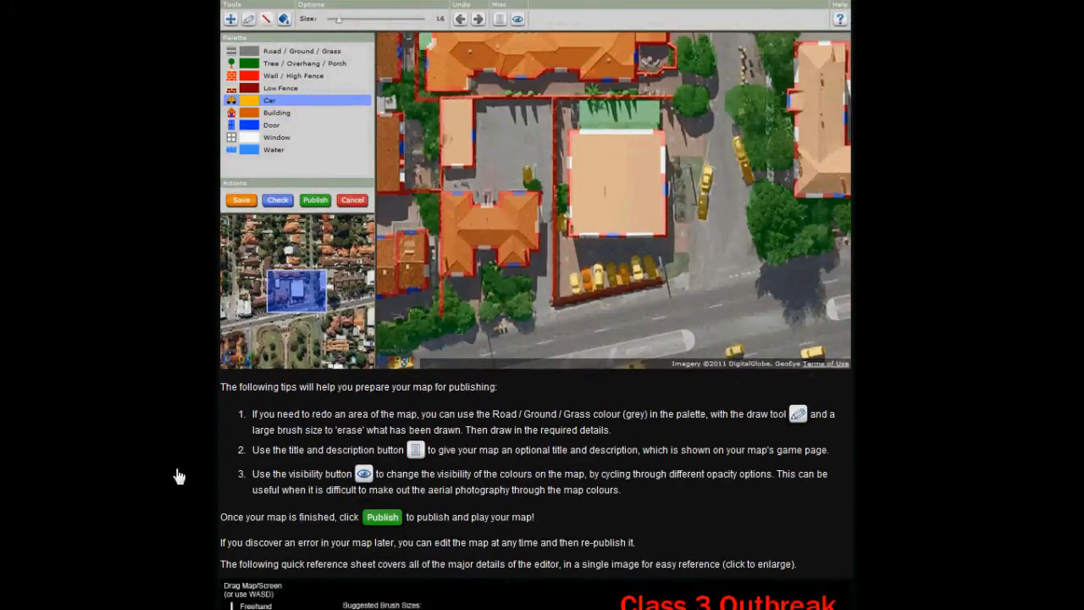
scroll(171, 487, down, 8)
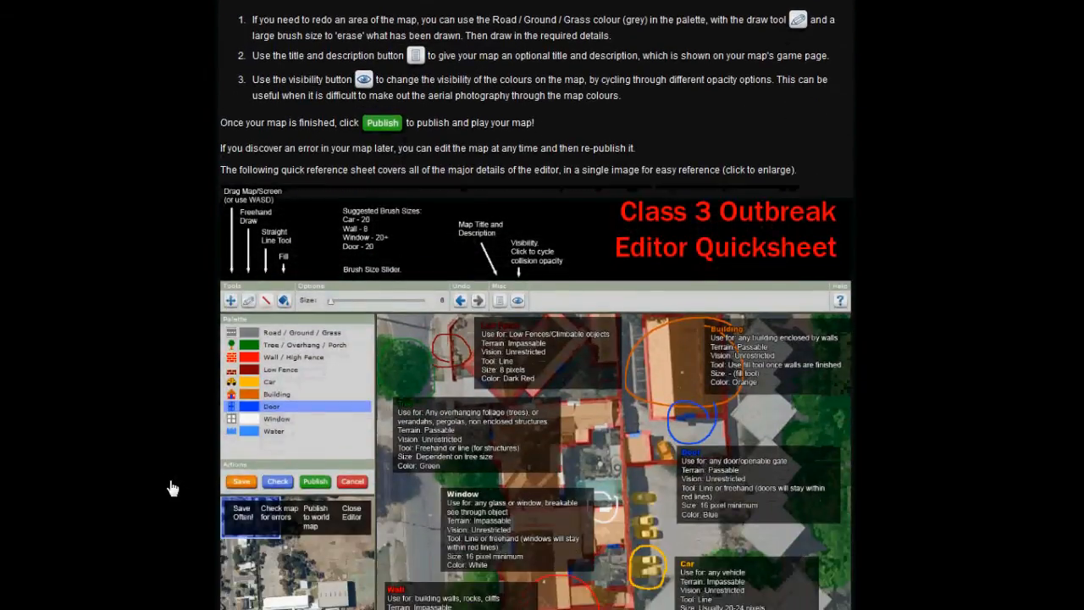